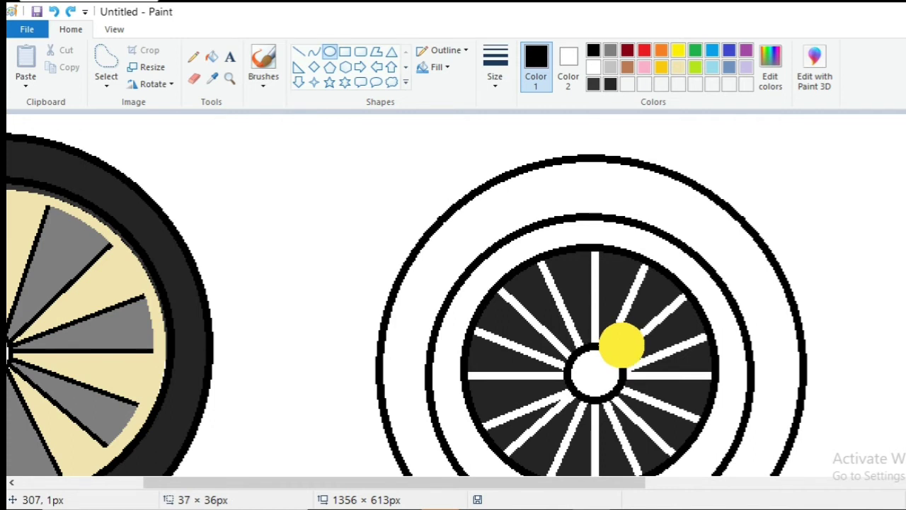
# Step: Finish the second wheel's hub circle and fill the wheel's outermost ring with grey
pyautogui.click(876, 301)
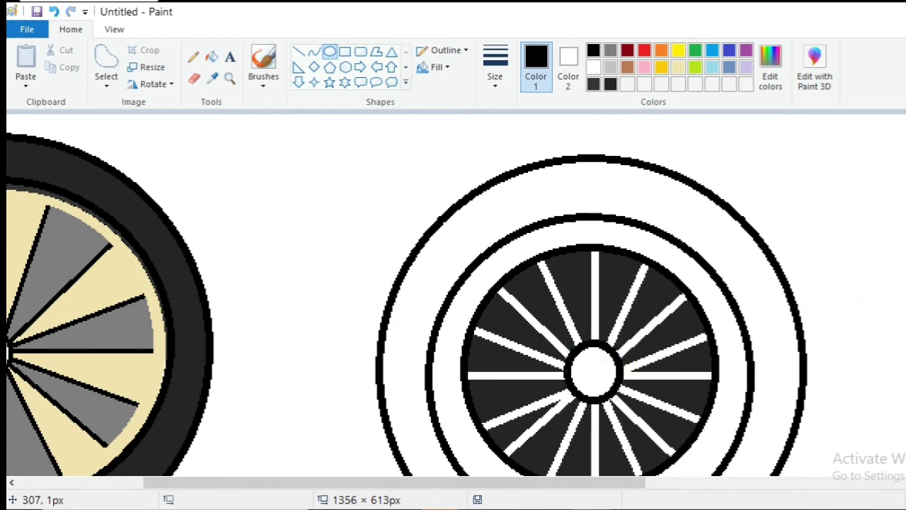
pyautogui.hotkey('ctrl', 'pagedown')
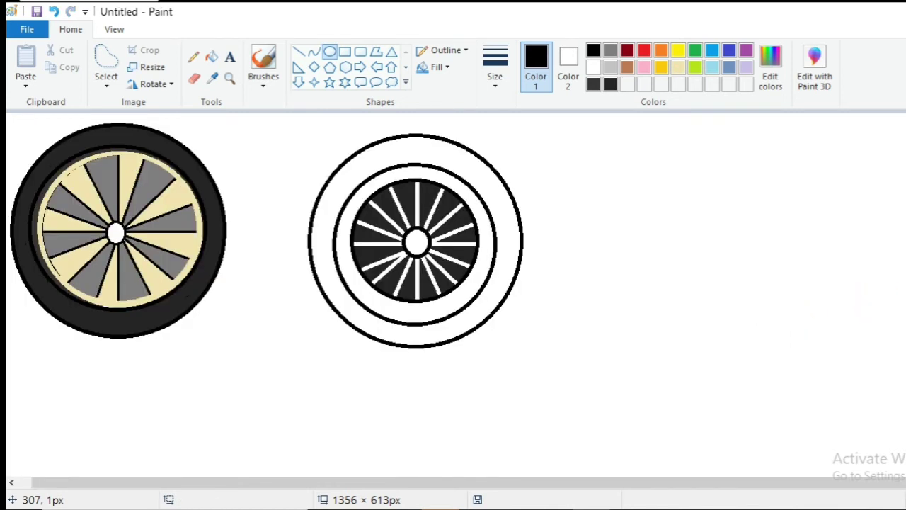
pyautogui.click(610, 51)
pyautogui.click(212, 57)
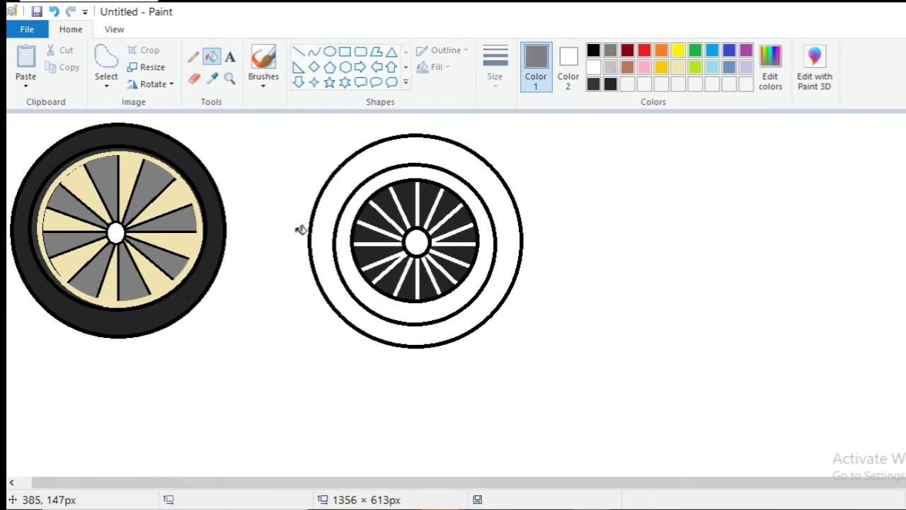
pyautogui.click(323, 242)
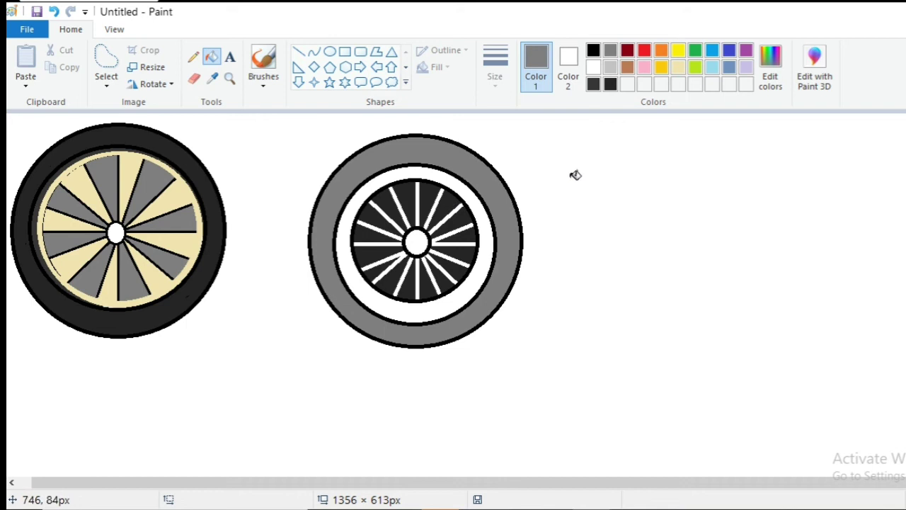
# Step: Fill the second wheel's inner ring and central hub with light grey
pyautogui.click(610, 67)
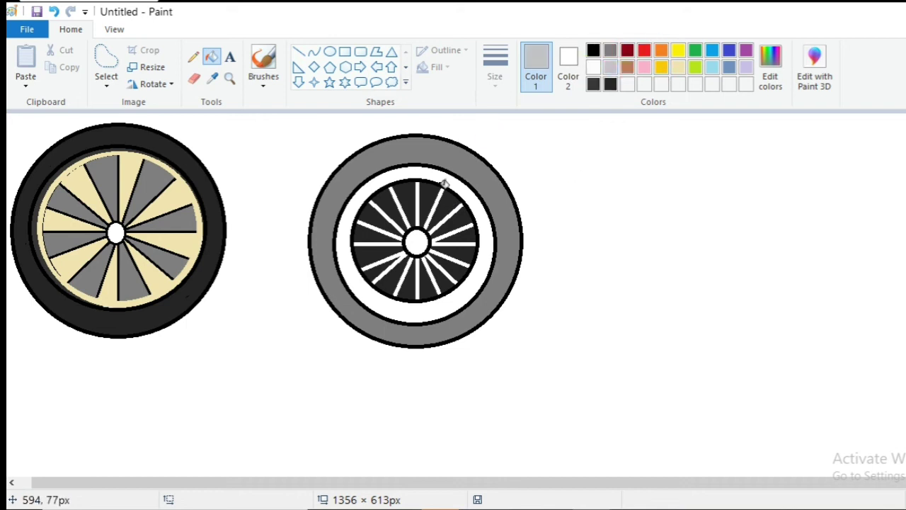
pyautogui.click(349, 249)
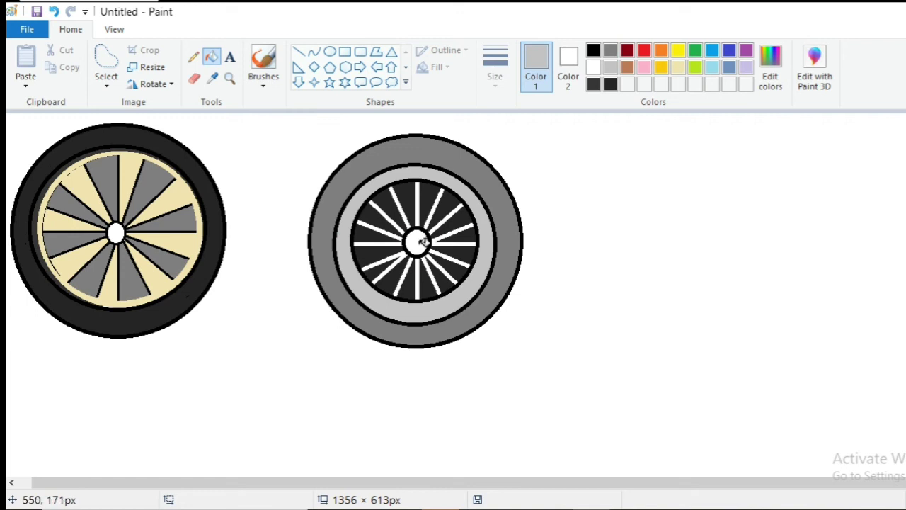
pyautogui.click(420, 242)
# Step: Try to fill two white spokes of the second wheel with light grey and undo both fills
pyautogui.click(408, 211)
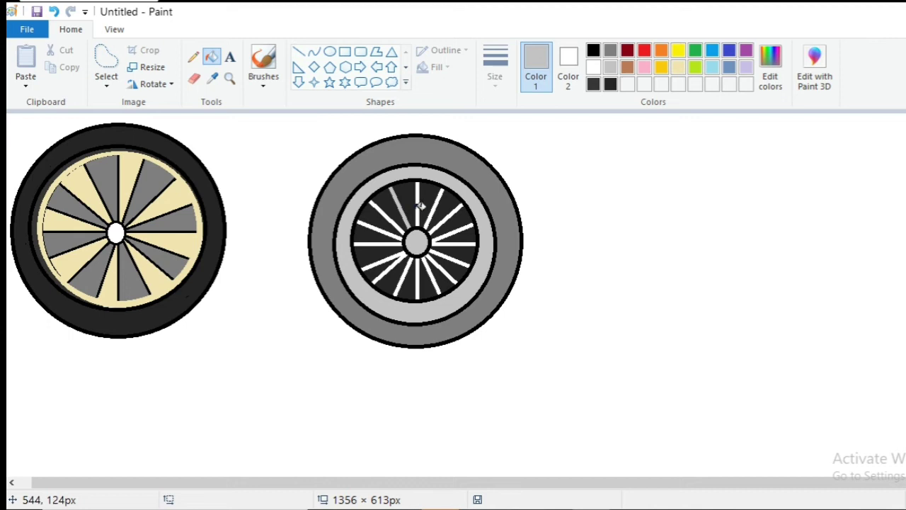
pyautogui.click(419, 205)
pyautogui.click(60, 13)
pyautogui.click(61, 13)
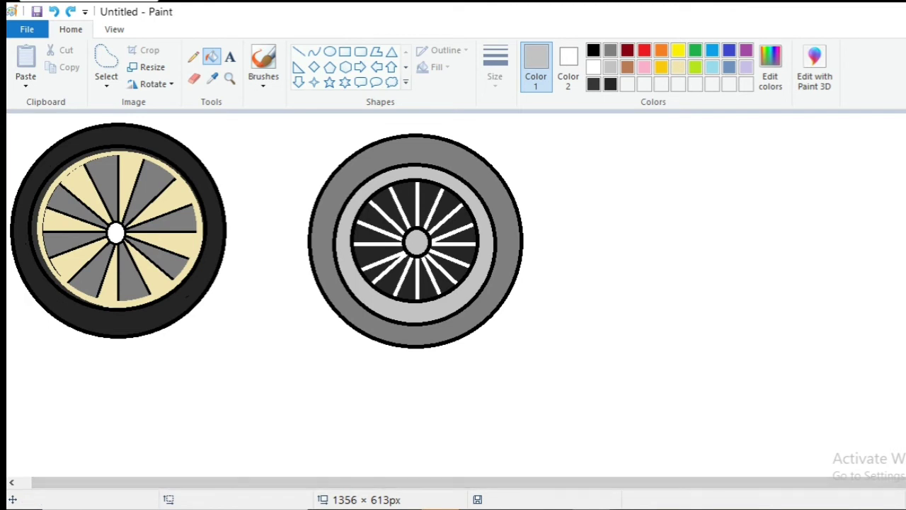
# Step: Enlarge the canvas to 10880 × 4416 px
pyautogui.scroll(-4, 427, 188)
pyautogui.click(134, 173)
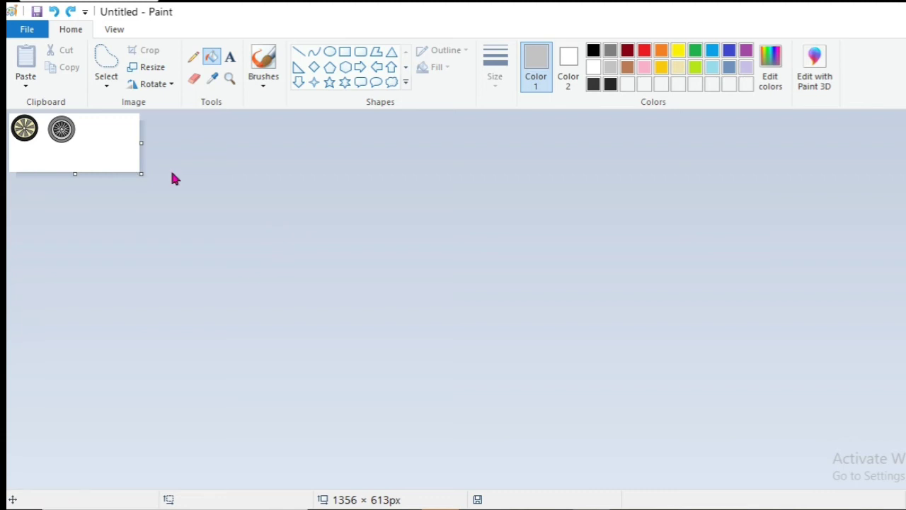
pyautogui.moveTo(147, 181); pyautogui.dragTo(905, 509)
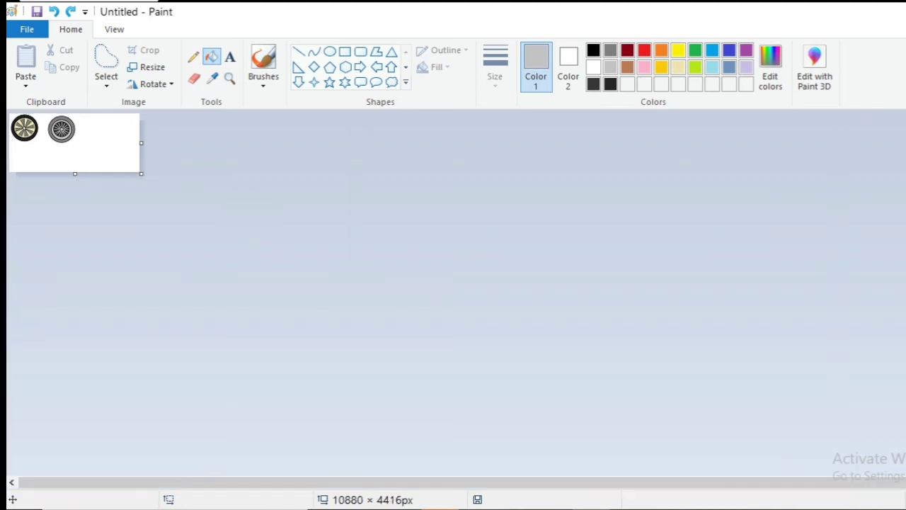
# Step: Select both finished wheels together and move them lower on the canvas to free space above them
pyautogui.hotkey('ctrl', 'pageup')
pyautogui.hotkey('ctrl', 'pageup')
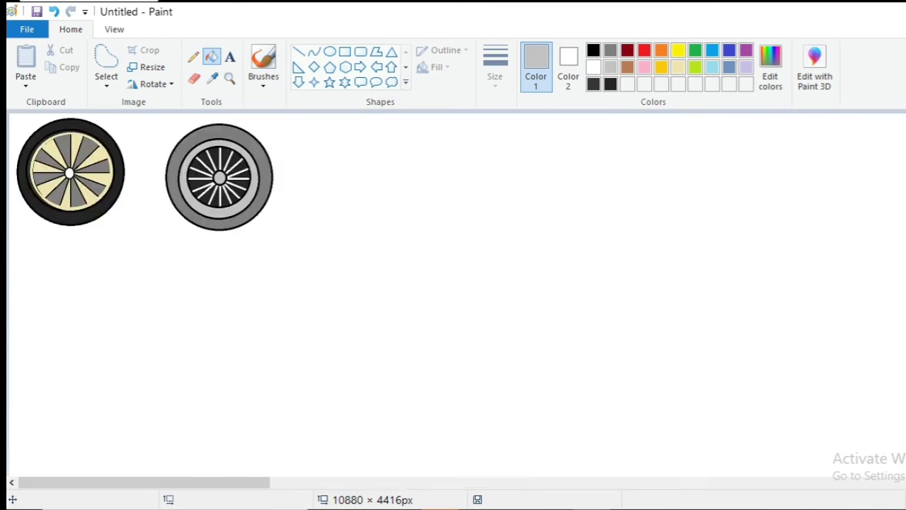
pyautogui.click(106, 58)
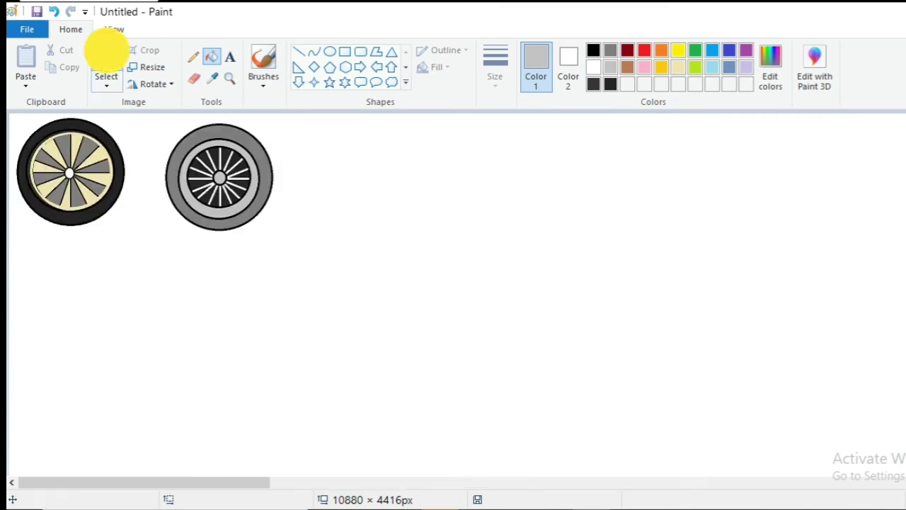
pyautogui.click(121, 200)
pyautogui.moveTo(58, 318)
pyautogui.mouseDown()
pyautogui.moveTo(408, 266)
pyautogui.moveTo(276, 99)
pyautogui.moveTo(143, 85)
pyautogui.moveTo(44, 361)
pyautogui.moveTo(59, 324)
pyautogui.mouseUp()
pyautogui.moveTo(168, 322); pyautogui.dragTo(125, 482)
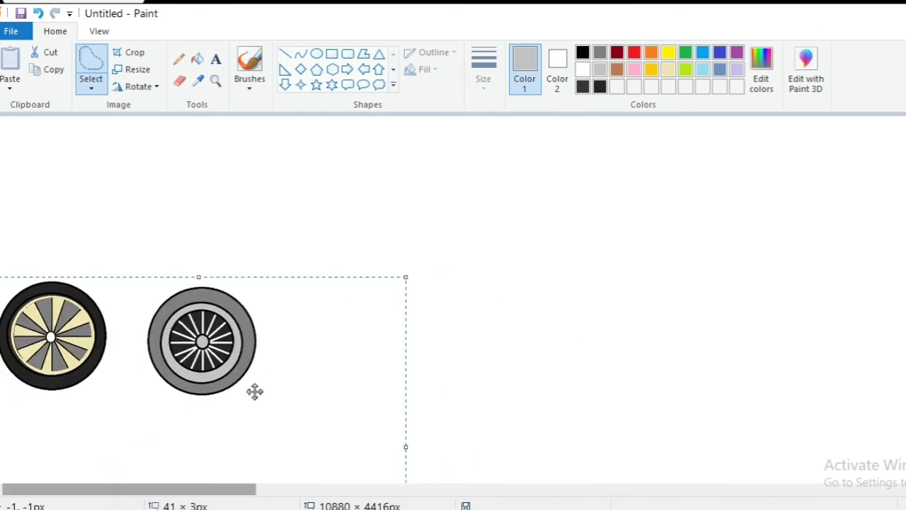
# Step: Draw a black-outlined circle about 255 × 251 px in the blank area right of the two wheels
pyautogui.click(318, 57)
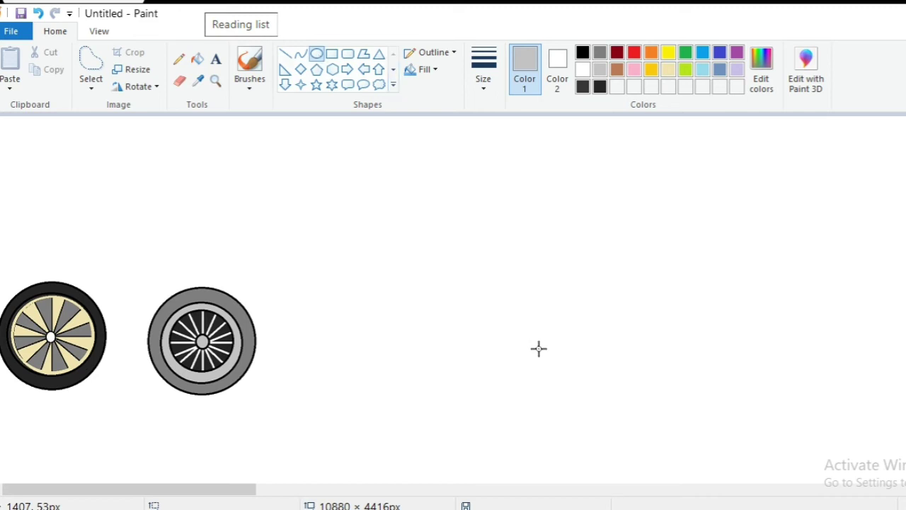
pyautogui.moveTo(488, 305); pyautogui.dragTo(587, 405)
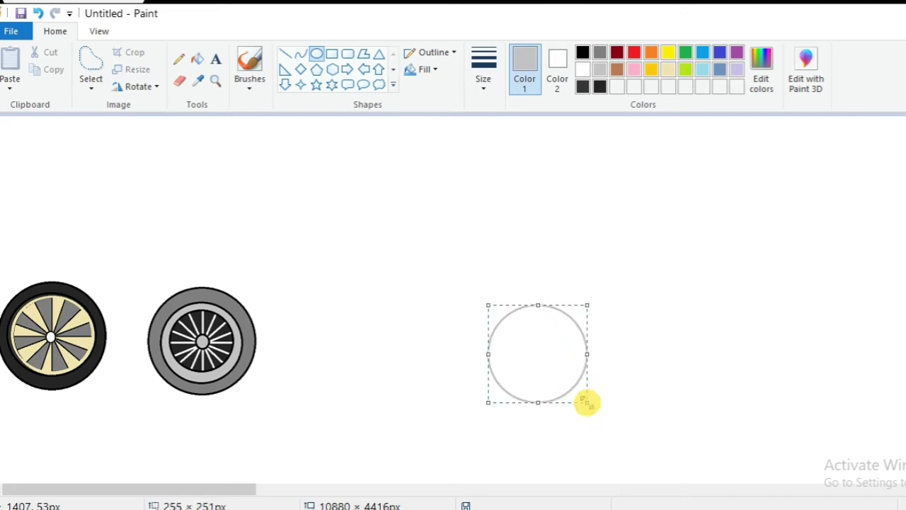
pyautogui.click(583, 52)
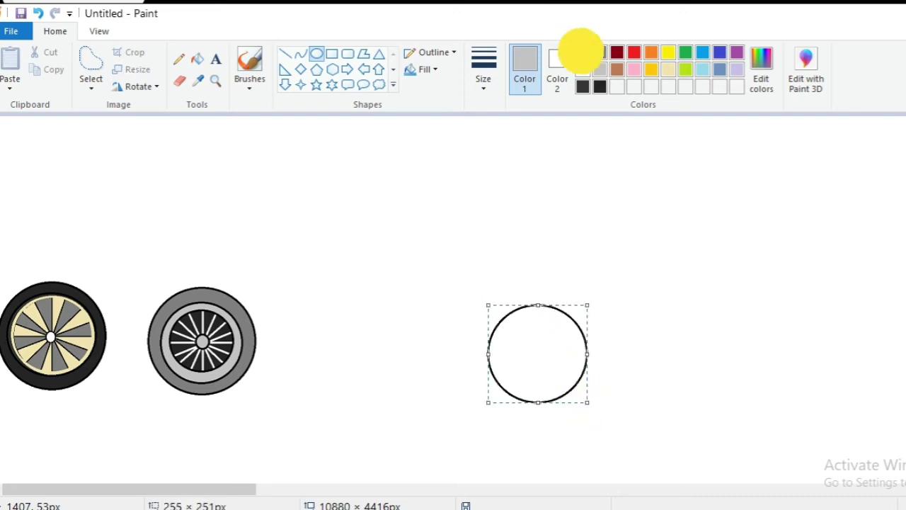
pyautogui.click(494, 70)
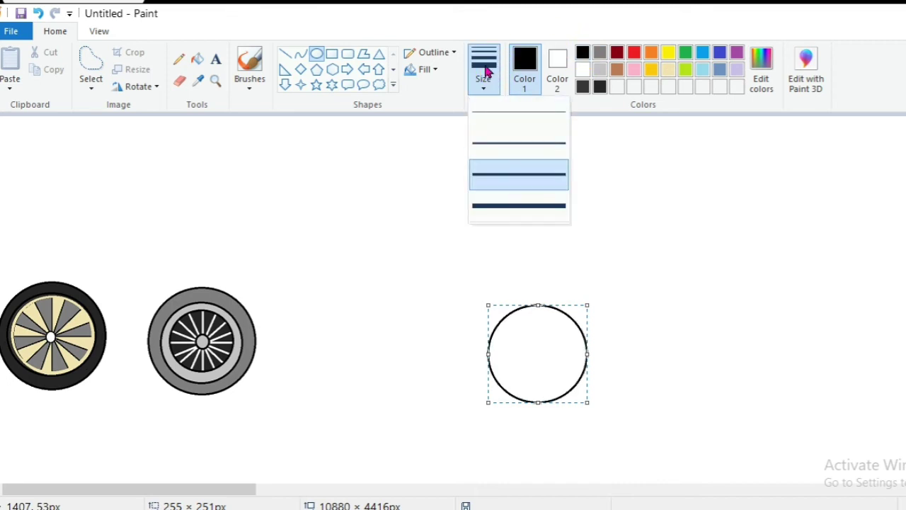
pyautogui.click(538, 177)
pyautogui.click(788, 199)
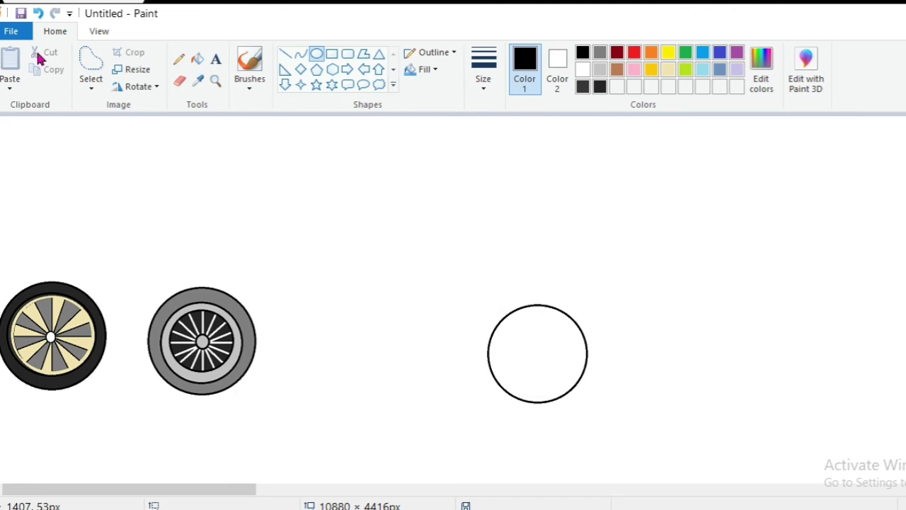
# Step: Delete the empty circle right of the two wheels
pyautogui.click(92, 63)
pyautogui.moveTo(483, 284)
pyautogui.mouseDown()
pyautogui.moveTo(441, 407)
pyautogui.moveTo(653, 403)
pyautogui.moveTo(486, 303)
pyautogui.moveTo(451, 328)
pyautogui.mouseUp()
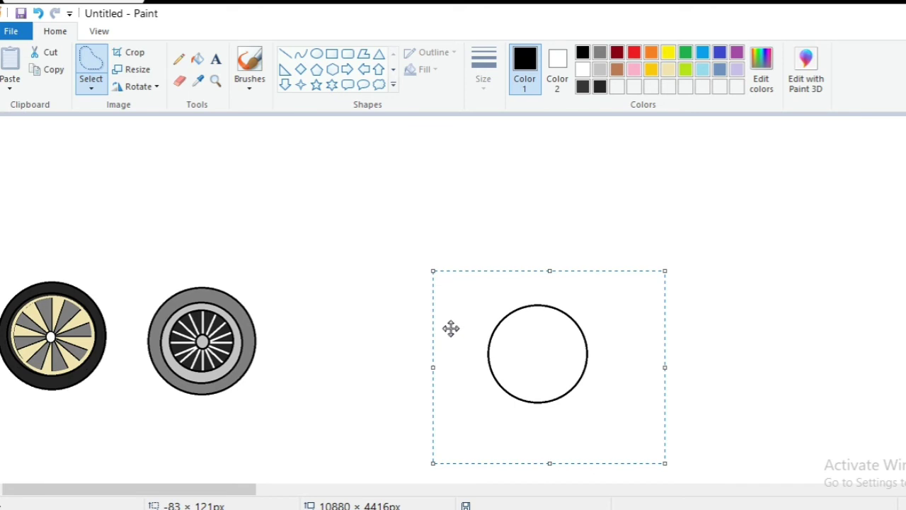
pyautogui.press('Delete')
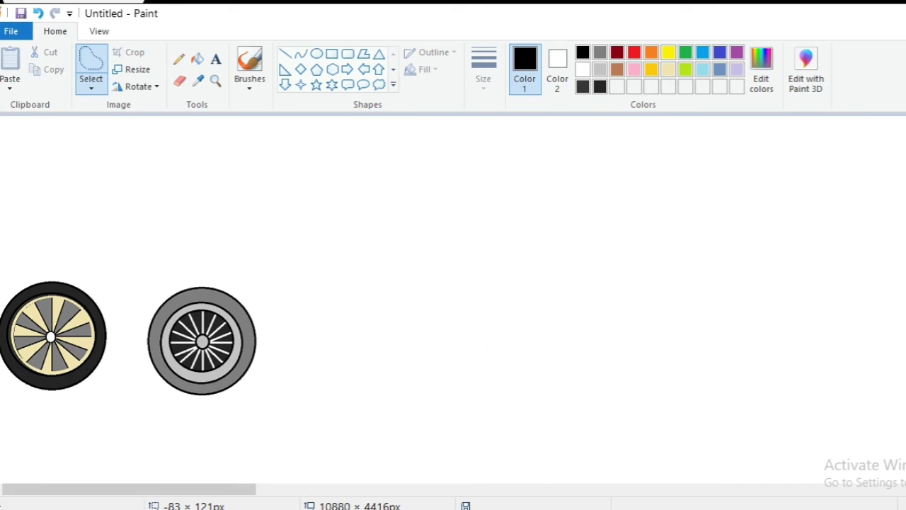
# Step: Draw a black circle about 224 × 222 px and place it in the blank area above the grey wheel's right side
pyautogui.hotkey('ctrl', 'pageup')
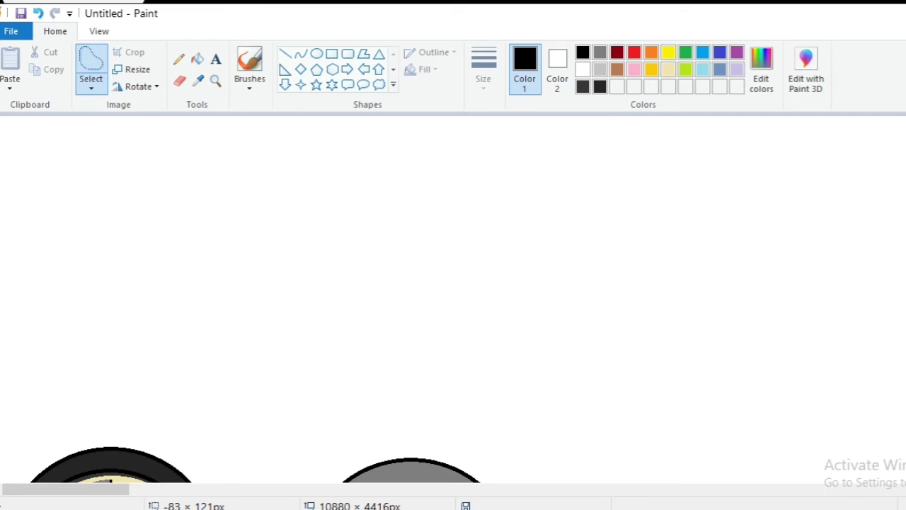
pyautogui.click(317, 55)
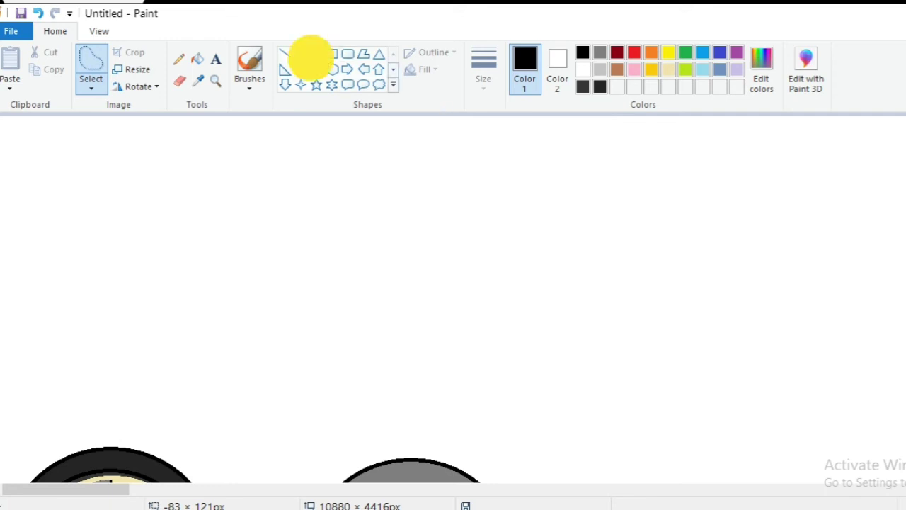
pyautogui.moveTo(183, 235); pyautogui.dragTo(357, 407)
pyautogui.moveTo(275, 328); pyautogui.dragTo(540, 227)
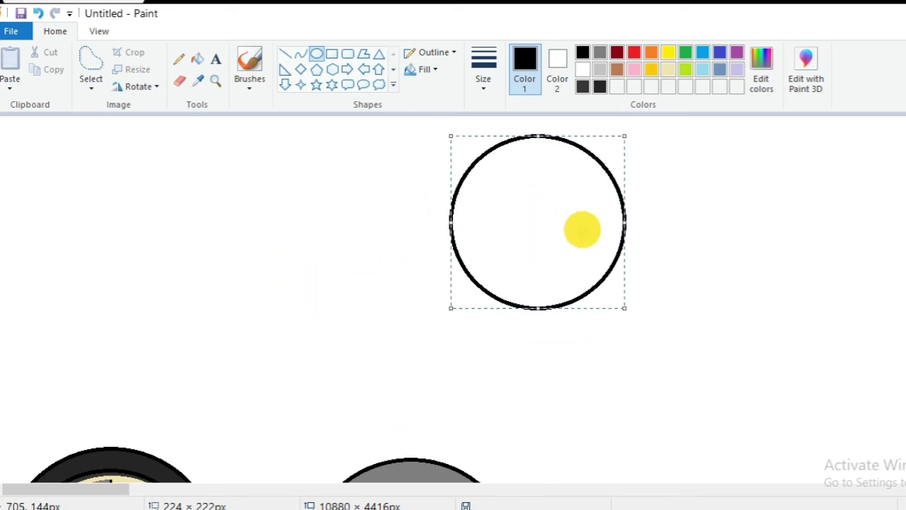
pyautogui.click(685, 229)
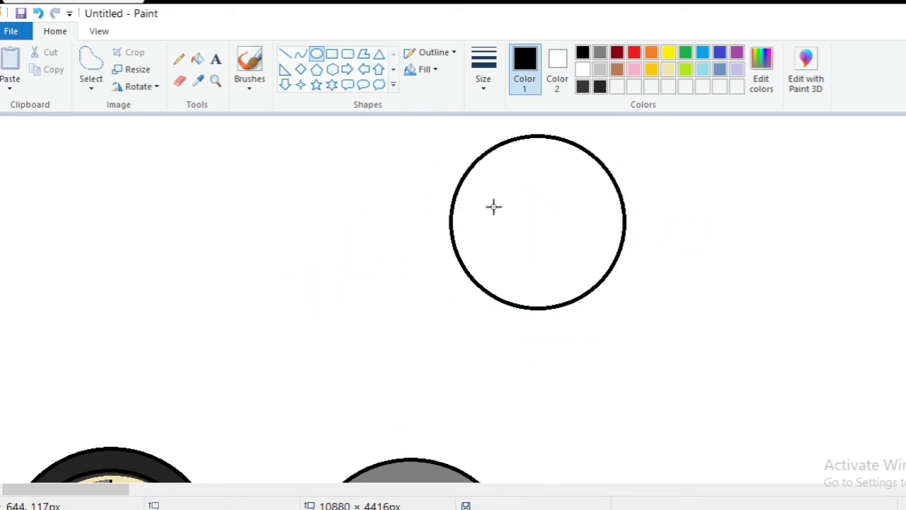
# Step: Try an inner circle about 184 × 194 px inside the new circle and undo it
pyautogui.moveTo(488, 172); pyautogui.dragTo(599, 288)
pyautogui.moveTo(477, 238); pyautogui.dragTo(463, 235)
pyautogui.click(530, 183)
pyautogui.moveTo(529, 183); pyautogui.dragTo(546, 149)
pyautogui.moveTo(602, 232); pyautogui.dragTo(604, 224)
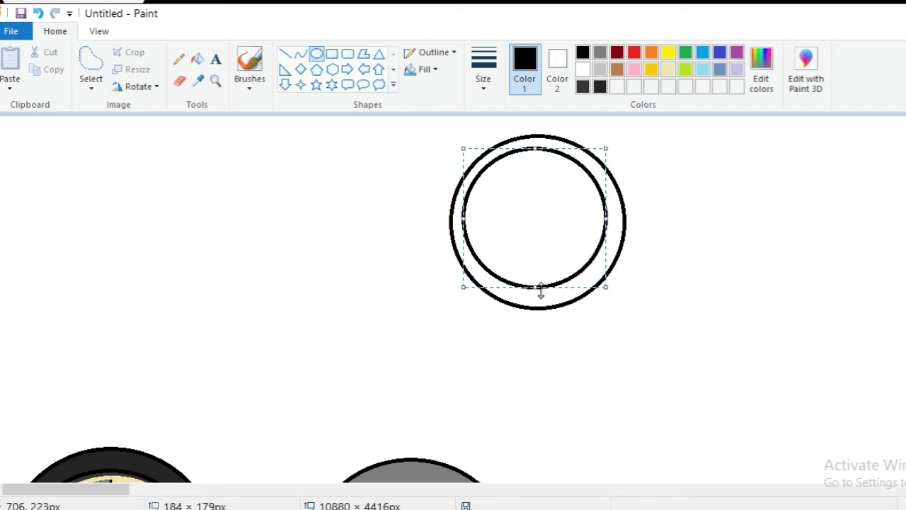
pyautogui.moveTo(538, 289); pyautogui.dragTo(538, 299)
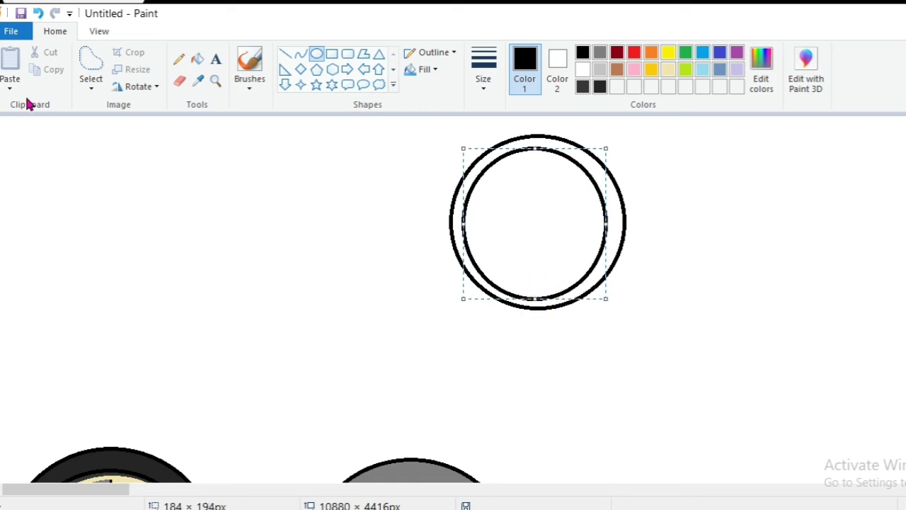
pyautogui.click(37, 16)
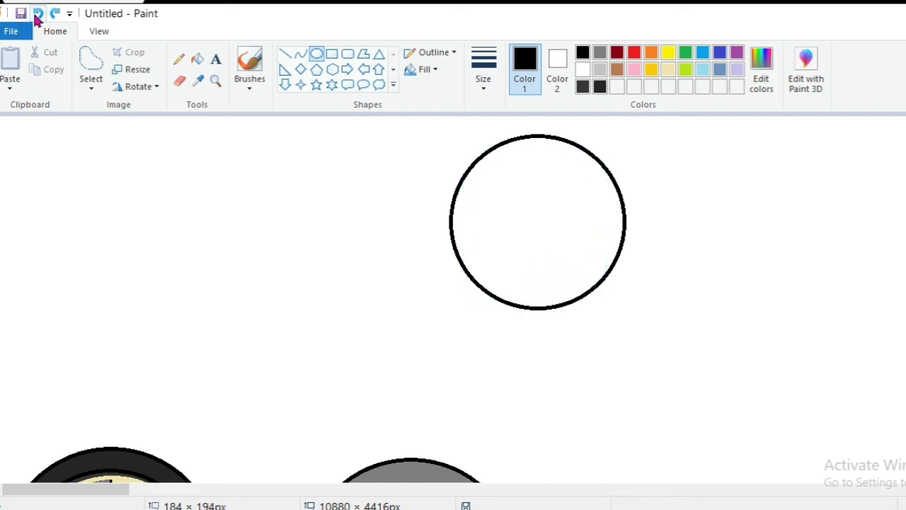
# Step: Try a five-pointed star about 257 × 254 px over the circle and undo it
pyautogui.click(316, 84)
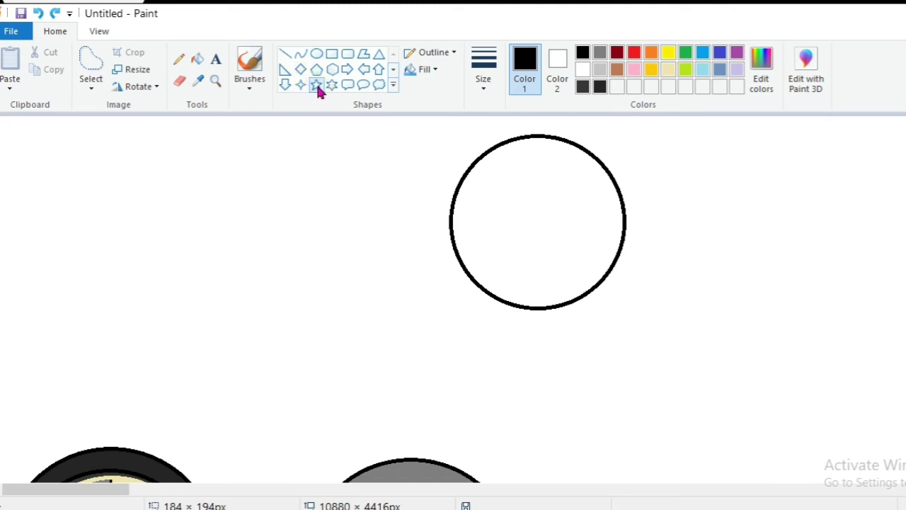
pyautogui.moveTo(461, 291); pyautogui.dragTo(636, 116)
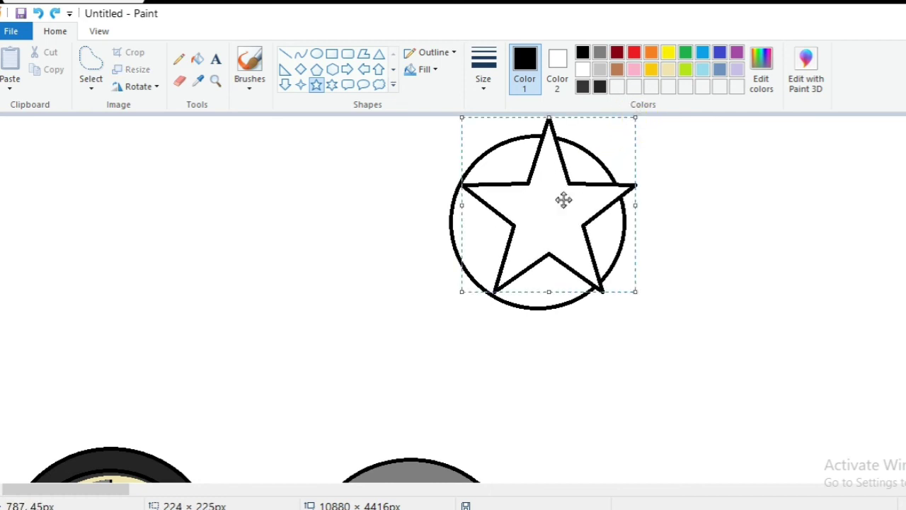
pyautogui.moveTo(550, 292); pyautogui.dragTo(548, 316)
pyautogui.moveTo(462, 216); pyautogui.dragTo(436, 222)
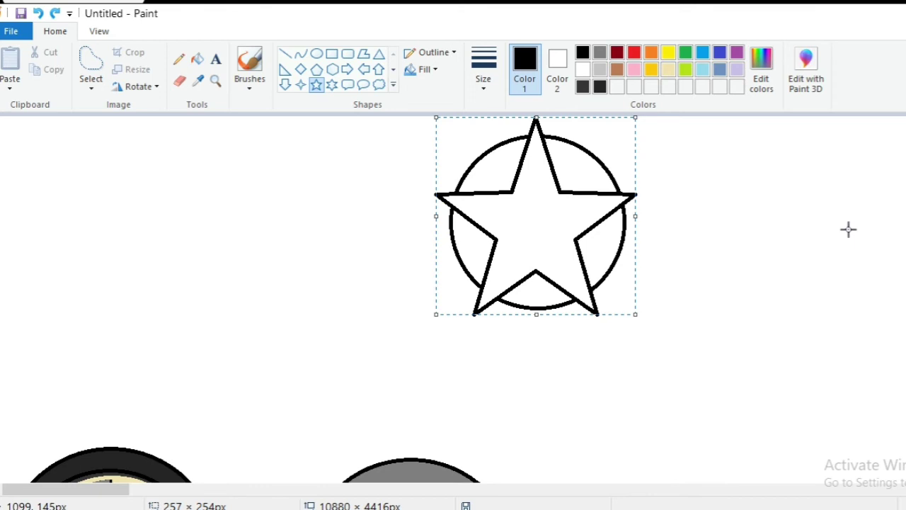
pyautogui.click(333, 85)
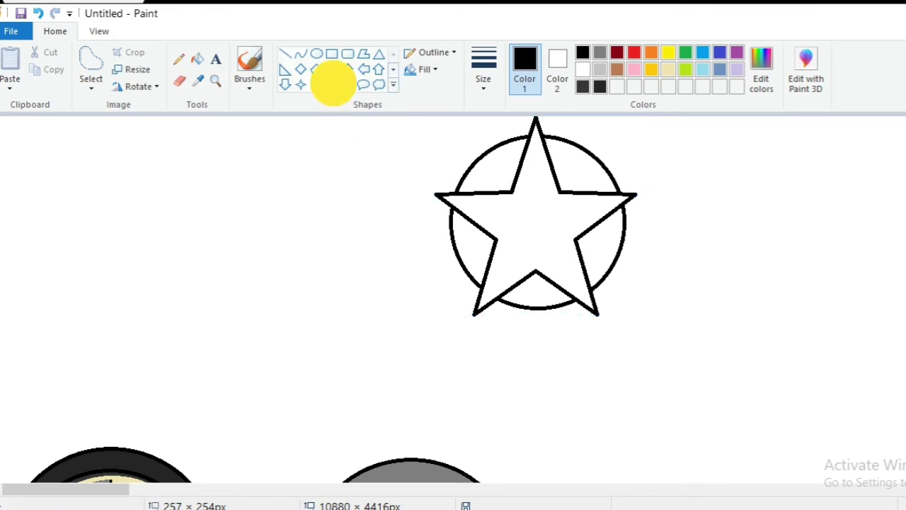
pyautogui.click(38, 12)
# Step: Draw a six-pointed star about 272 px wide centred over the circle, its tips reaching past the circle's edge
pyautogui.moveTo(432, 125); pyautogui.dragTo(641, 323)
pyautogui.moveTo(516, 206); pyautogui.dragTo(516, 207)
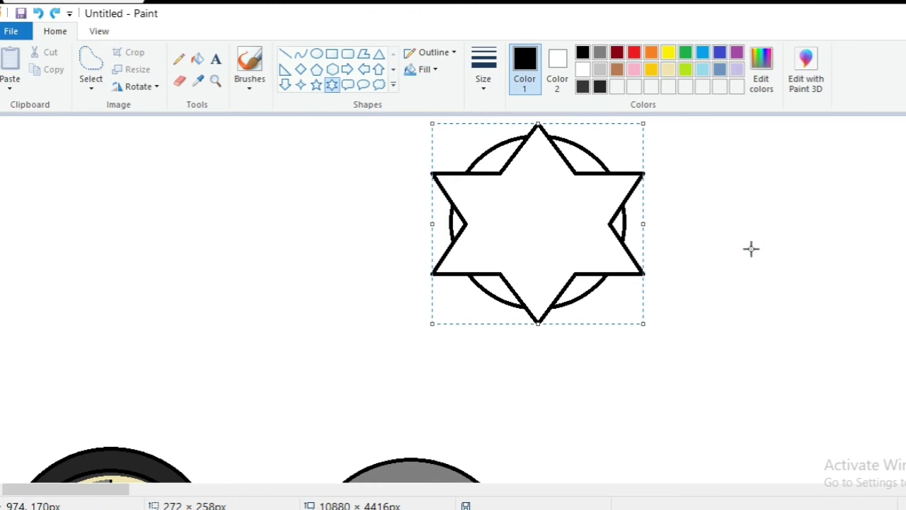
pyautogui.moveTo(538, 325); pyautogui.dragTo(539, 328)
pyautogui.click(727, 212)
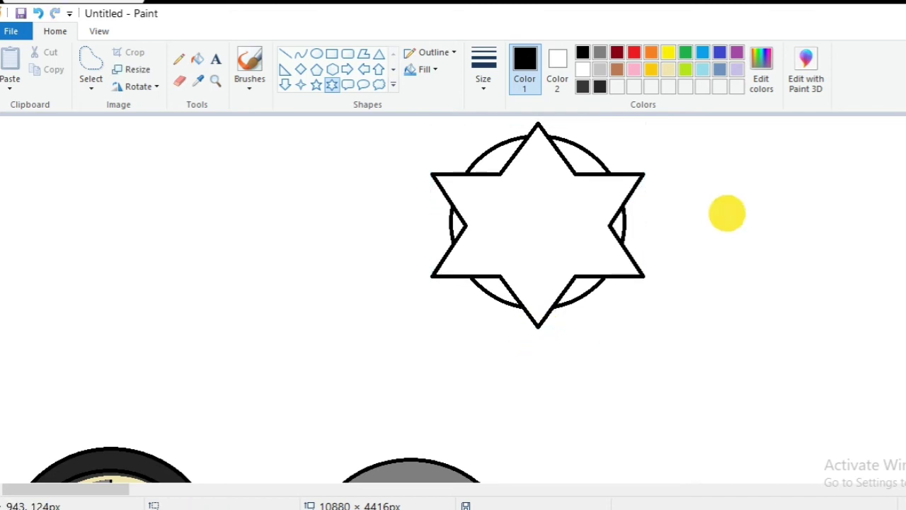
# Step: Erase all six star tips and outline parts that reach past the circle, keeping the closed arc segments between them
pyautogui.click(180, 81)
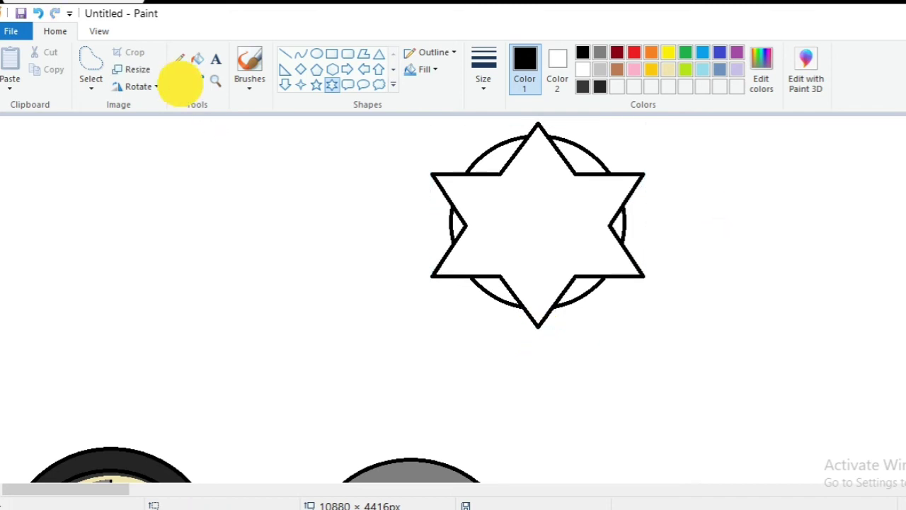
pyautogui.click(534, 325)
pyautogui.moveTo(540, 324)
pyautogui.mouseDown()
pyautogui.moveTo(526, 319)
pyautogui.moveTo(551, 316)
pyautogui.moveTo(544, 323)
pyautogui.moveTo(527, 315)
pyautogui.moveTo(555, 316)
pyautogui.moveTo(533, 318)
pyautogui.mouseUp()
pyautogui.moveTo(645, 278)
pyautogui.mouseDown()
pyautogui.moveTo(633, 269)
pyautogui.moveTo(616, 283)
pyautogui.moveTo(619, 274)
pyautogui.moveTo(610, 276)
pyautogui.moveTo(630, 272)
pyautogui.moveTo(628, 253)
pyautogui.moveTo(665, 229)
pyautogui.moveTo(630, 204)
pyautogui.moveTo(637, 172)
pyautogui.moveTo(614, 173)
pyautogui.mouseUp()
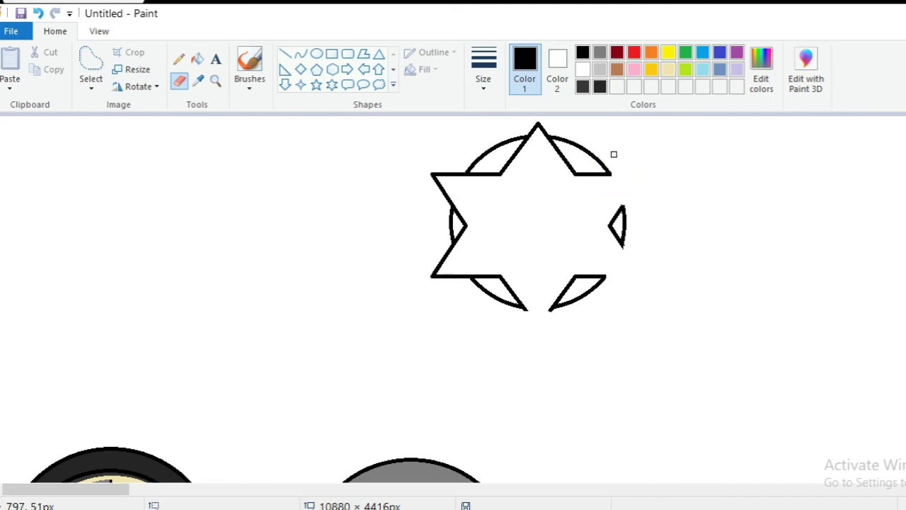
pyautogui.moveTo(546, 131); pyautogui.dragTo(531, 132)
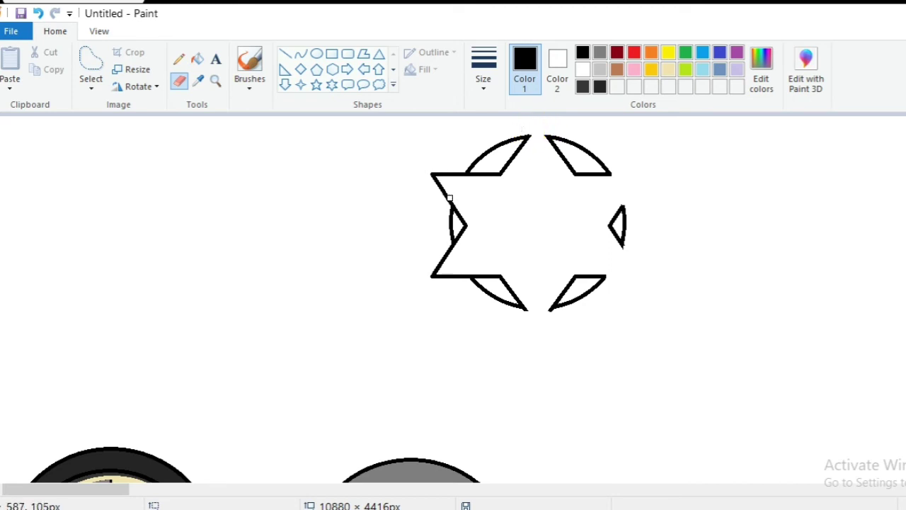
pyautogui.moveTo(451, 201)
pyautogui.mouseDown()
pyautogui.moveTo(430, 173)
pyautogui.moveTo(463, 174)
pyautogui.mouseUp()
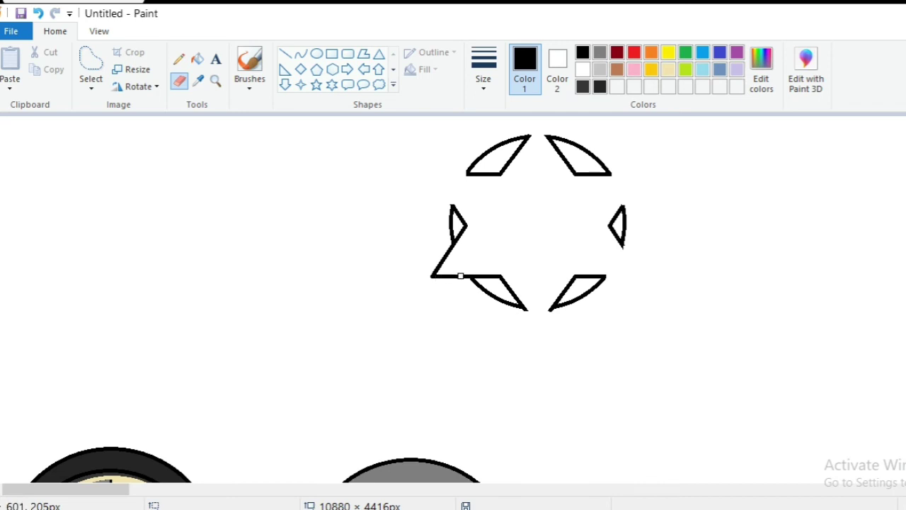
pyautogui.moveTo(466, 276)
pyautogui.mouseDown()
pyautogui.moveTo(433, 276)
pyautogui.moveTo(452, 248)
pyautogui.mouseUp()
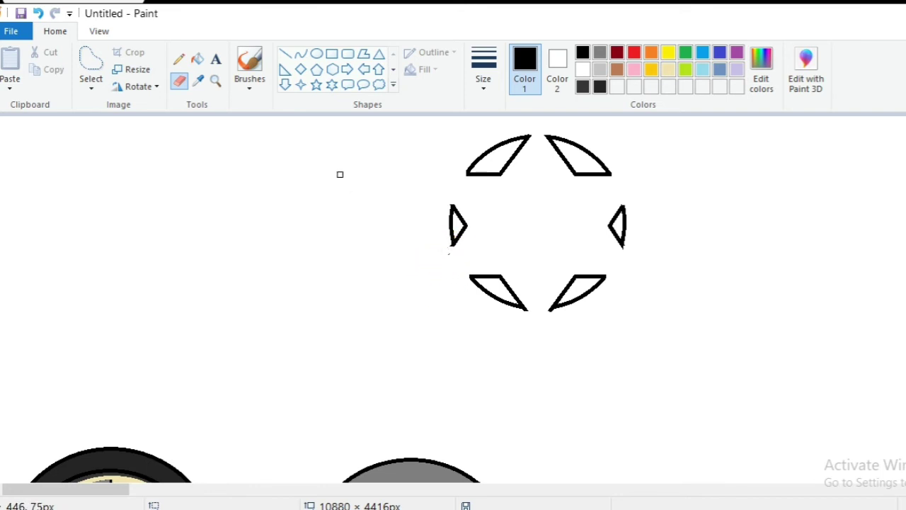
# Step: Draw an unfilled black circle about 230 × 223 px over the arc segments to close the wheel's outline
pyautogui.click(316, 56)
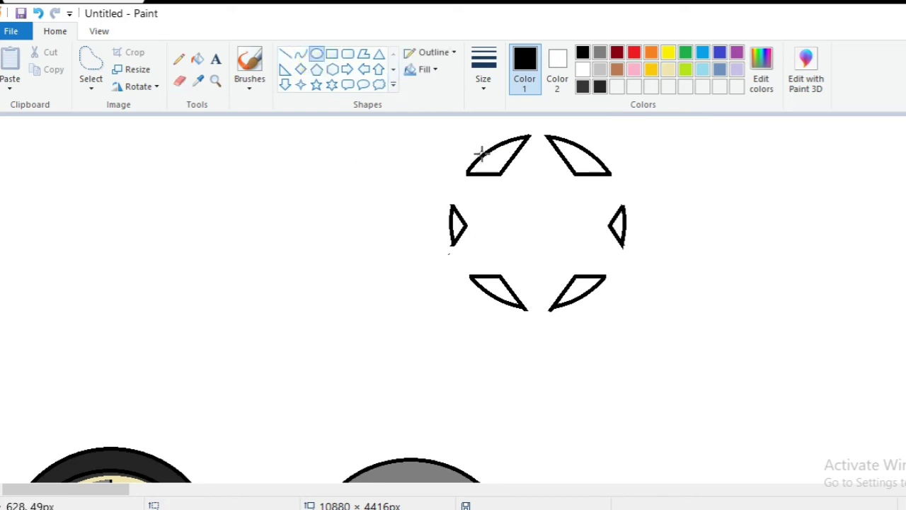
pyautogui.moveTo(480, 152); pyautogui.dragTo(482, 147)
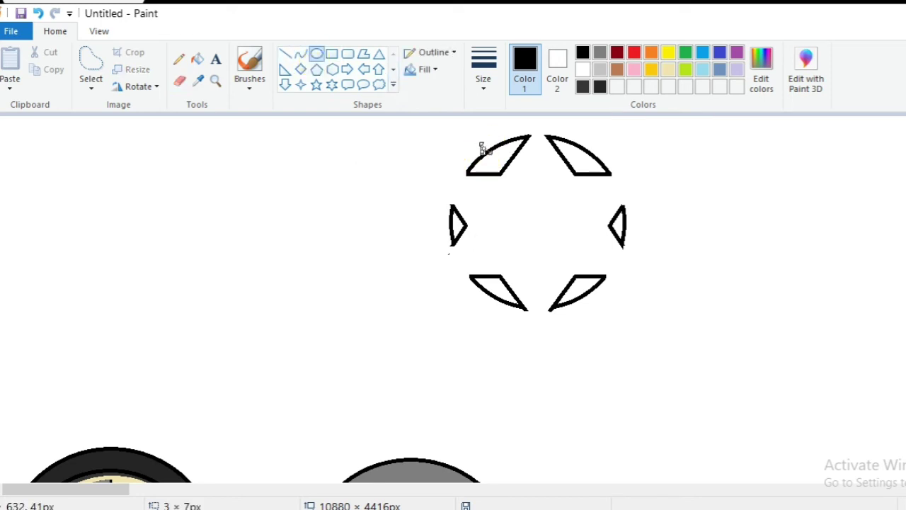
pyautogui.click(37, 13)
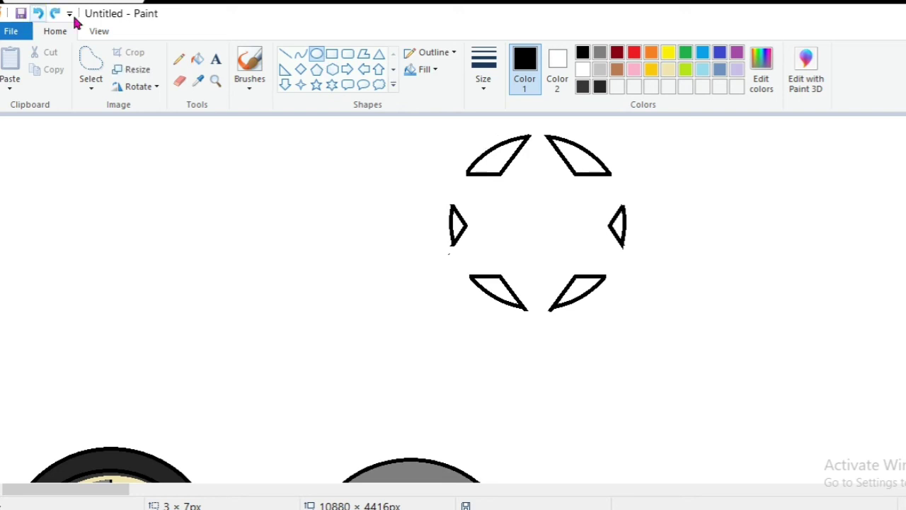
pyautogui.moveTo(491, 146); pyautogui.dragTo(626, 303)
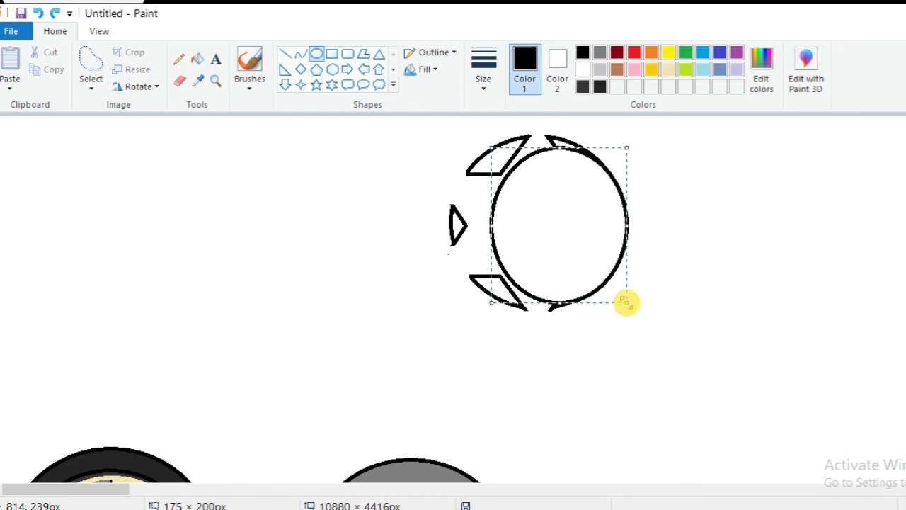
pyautogui.click(434, 70)
pyautogui.click(440, 90)
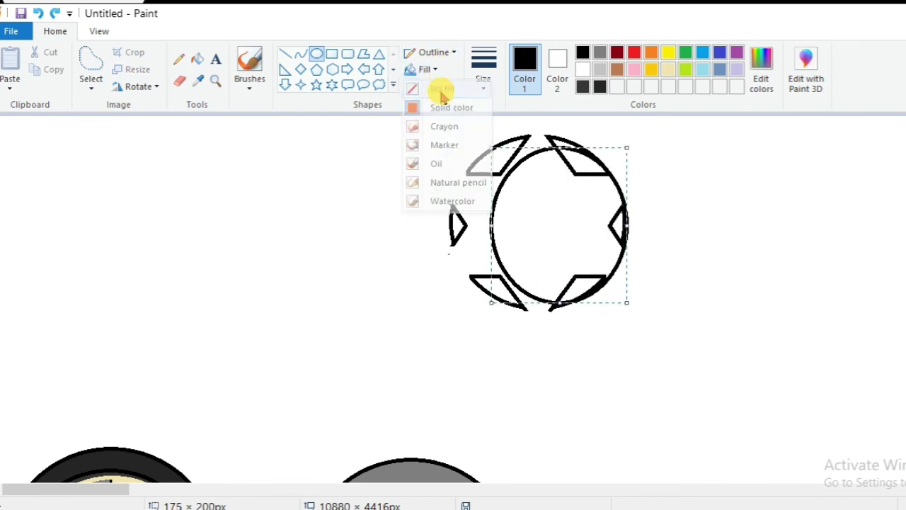
pyautogui.click(489, 221)
pyautogui.moveTo(488, 221); pyautogui.dragTo(449, 223)
pyautogui.moveTo(541, 155); pyautogui.dragTo(536, 136)
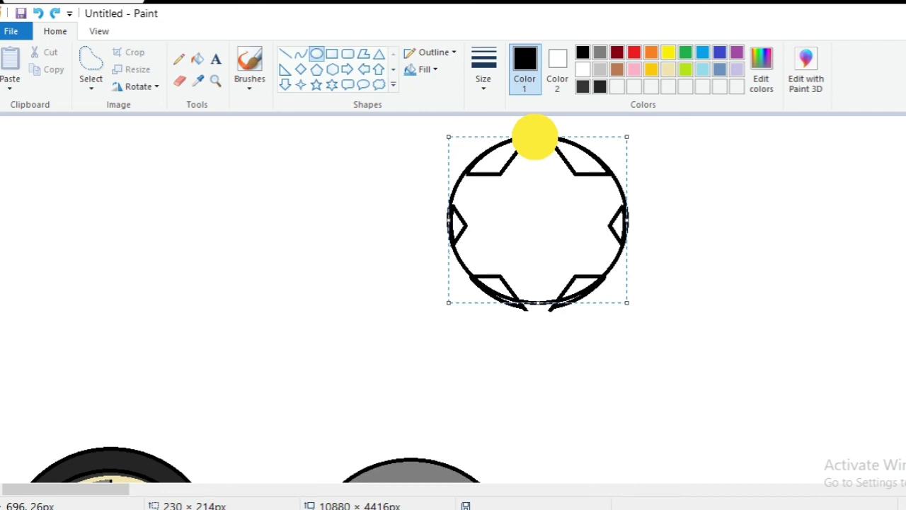
pyautogui.moveTo(535, 137); pyautogui.dragTo(534, 136)
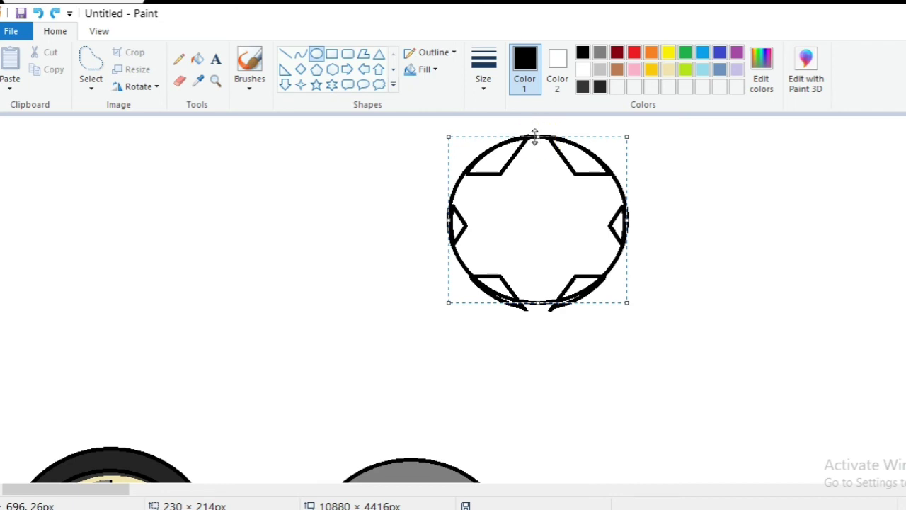
pyautogui.moveTo(538, 311); pyautogui.dragTo(538, 309)
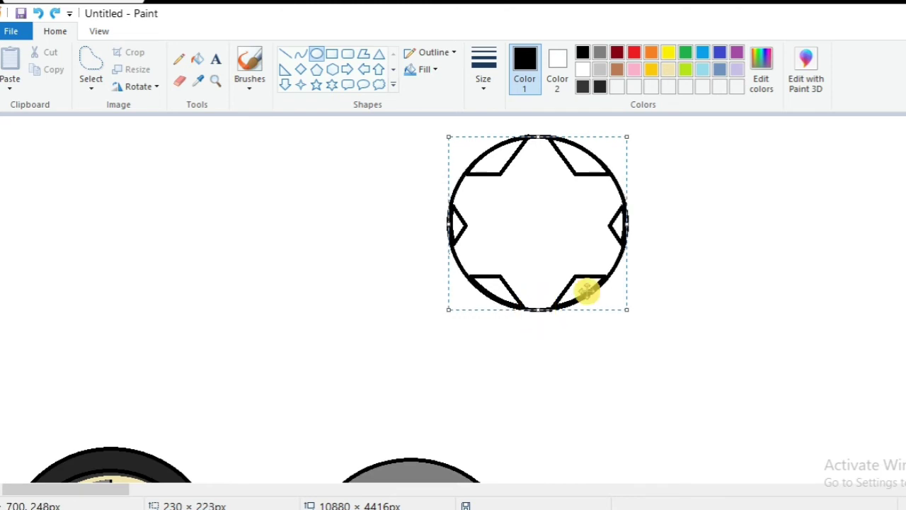
pyautogui.click(798, 240)
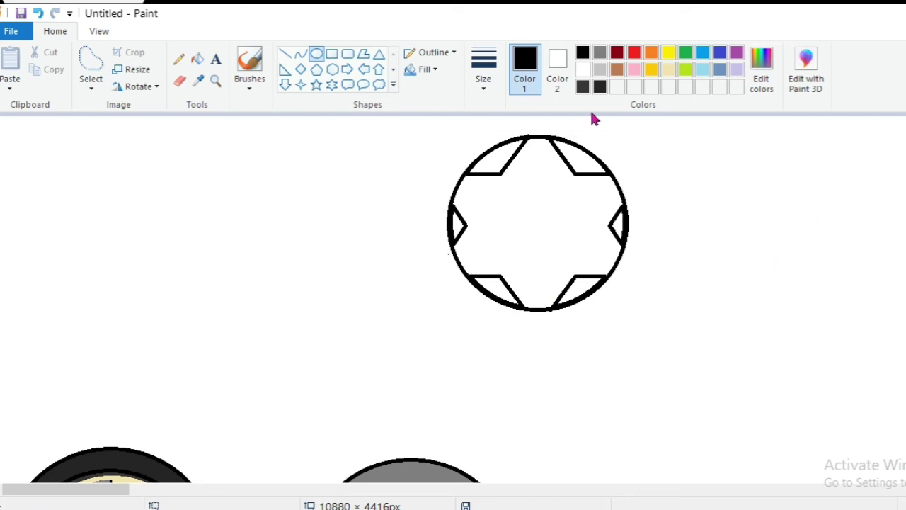
# Step: Draw a centred inner circle about 136 px wide inside the star shape
pyautogui.moveTo(512, 272); pyautogui.dragTo(592, 178)
pyautogui.moveTo(509, 226); pyautogui.dragTo(486, 234)
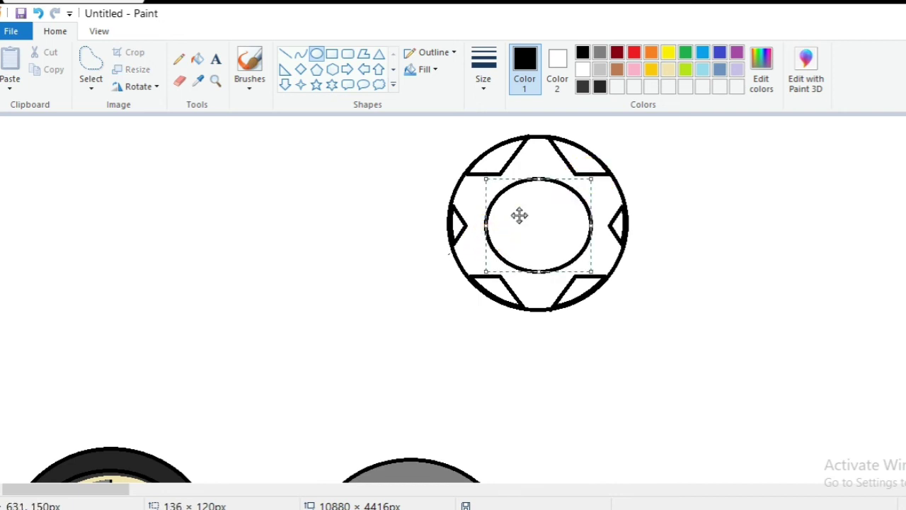
pyautogui.moveTo(538, 180); pyautogui.dragTo(540, 170)
pyautogui.moveTo(535, 272); pyautogui.dragTo(538, 280)
pyautogui.click(745, 192)
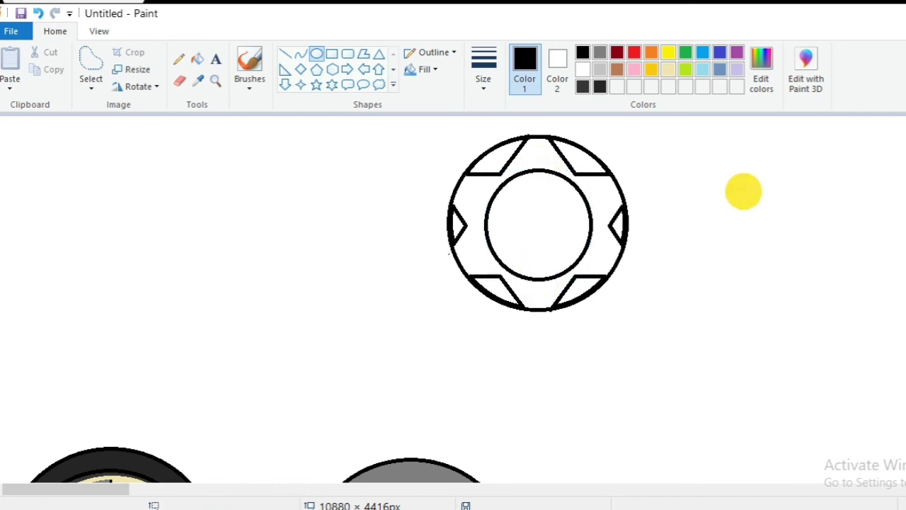
# Step: Draw a circle about 98 × 105 px within the inner circle and a small hub circle at its centre
pyautogui.moveTo(513, 189)
pyautogui.mouseDown()
pyautogui.moveTo(577, 268)
pyautogui.moveTo(500, 185)
pyautogui.mouseUp()
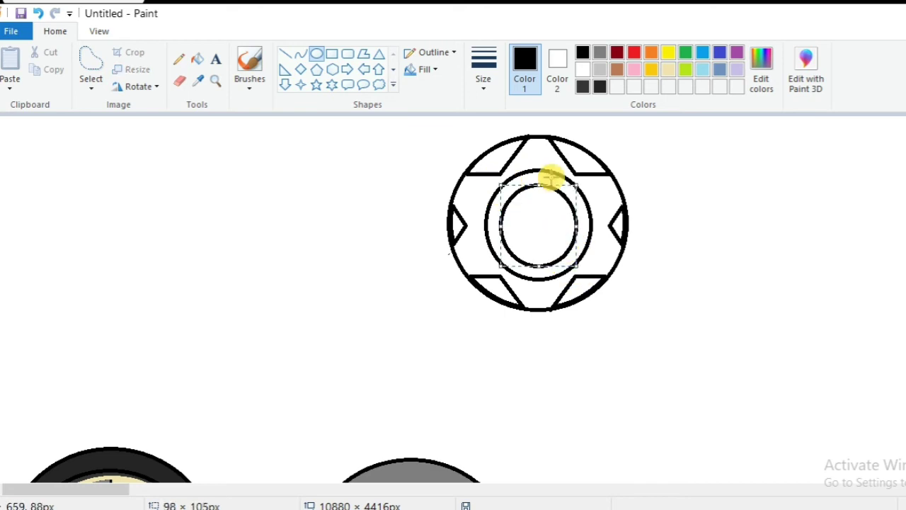
pyautogui.click(775, 194)
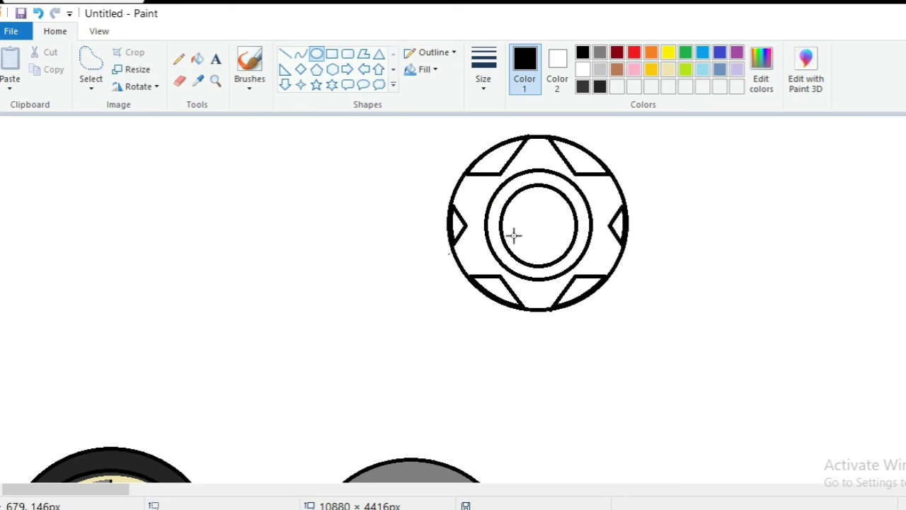
pyautogui.moveTo(525, 216); pyautogui.dragTo(545, 232)
pyautogui.click(577, 227)
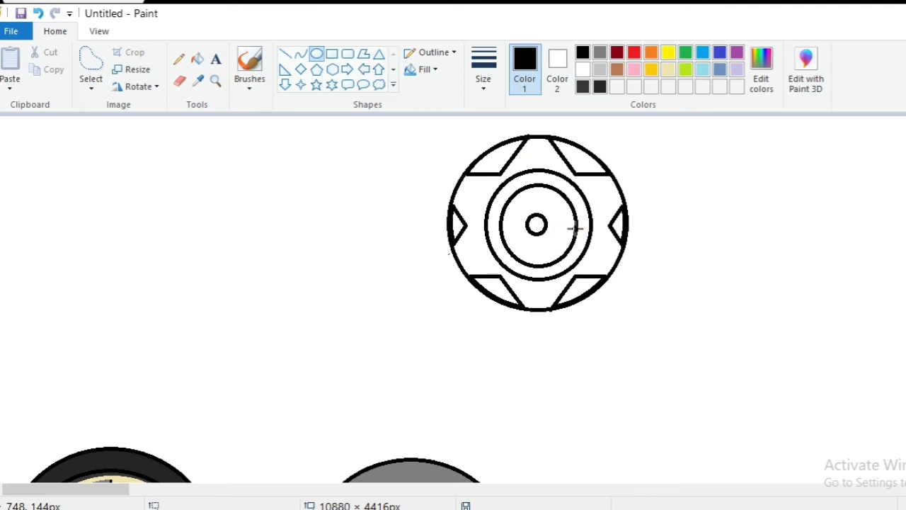
# Step: Draw a circle about 281 px wide around the whole wheel to form the tyre ring
pyautogui.moveTo(455, 133); pyautogui.dragTo(643, 319)
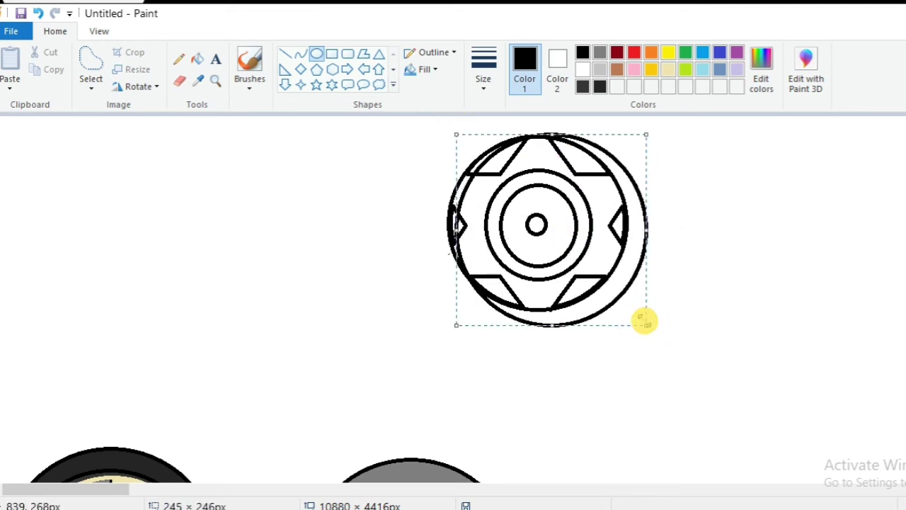
pyautogui.moveTo(455, 229); pyautogui.dragTo(428, 229)
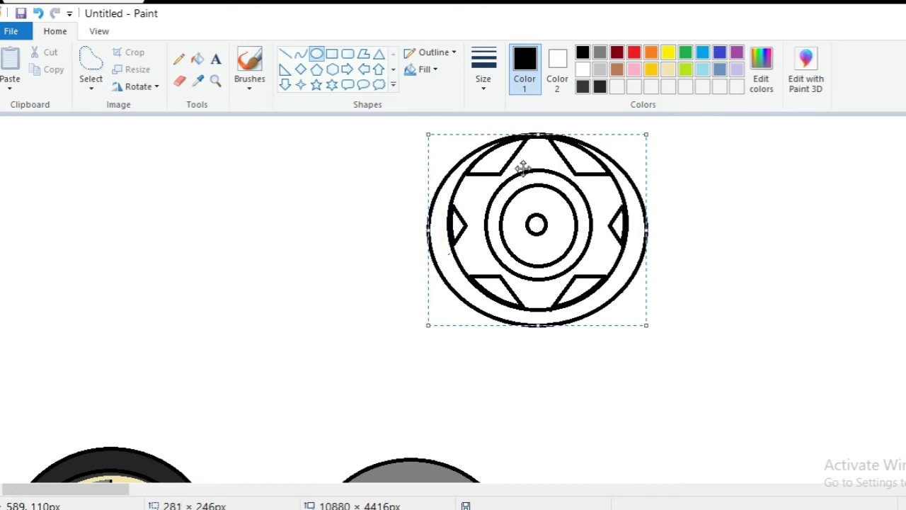
pyautogui.moveTo(538, 134); pyautogui.dragTo(539, 118)
pyautogui.click(866, 136)
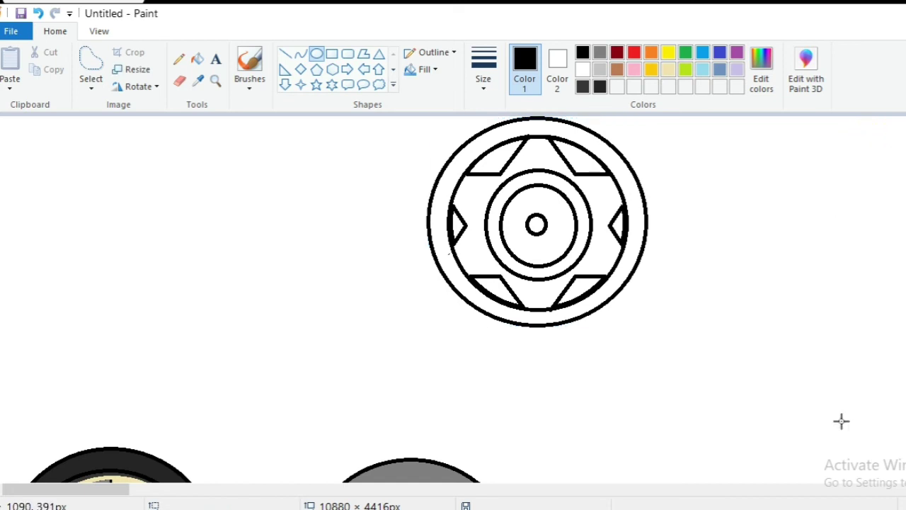
# Step: Move the new wheel into line with the other two wheels, just right of the grey one
pyautogui.hotkey('ctrl', '-')
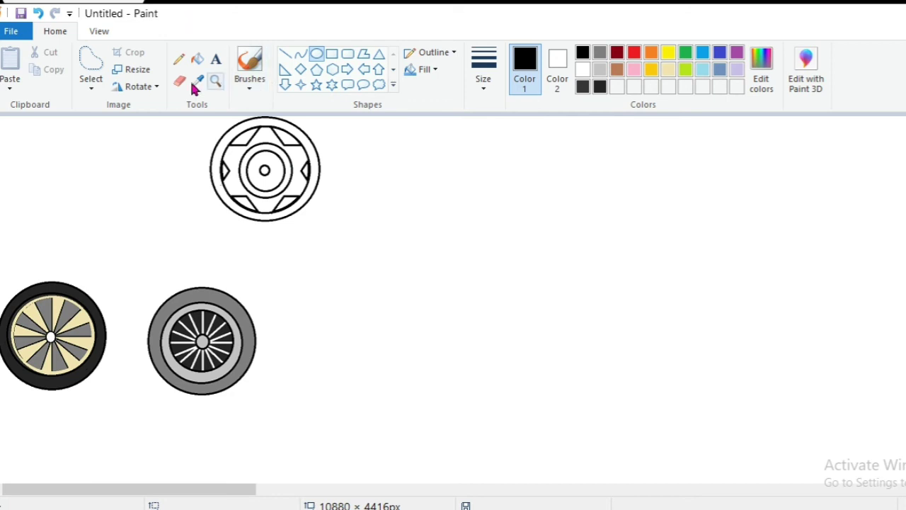
pyautogui.click(92, 60)
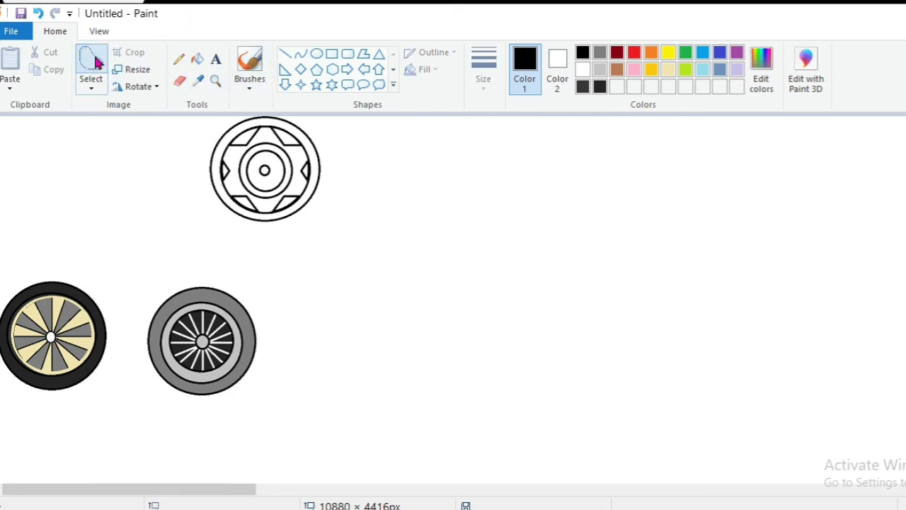
pyautogui.moveTo(181, 129)
pyautogui.mouseDown()
pyautogui.moveTo(171, 184)
pyautogui.moveTo(188, 216)
pyautogui.moveTo(256, 243)
pyautogui.moveTo(370, 206)
pyautogui.moveTo(337, 119)
pyautogui.moveTo(253, 80)
pyautogui.moveTo(170, 90)
pyautogui.moveTo(177, 145)
pyautogui.mouseUp()
pyautogui.click(453, 260)
pyautogui.moveTo(346, 206); pyautogui.dragTo(446, 383)
pyautogui.click(755, 243)
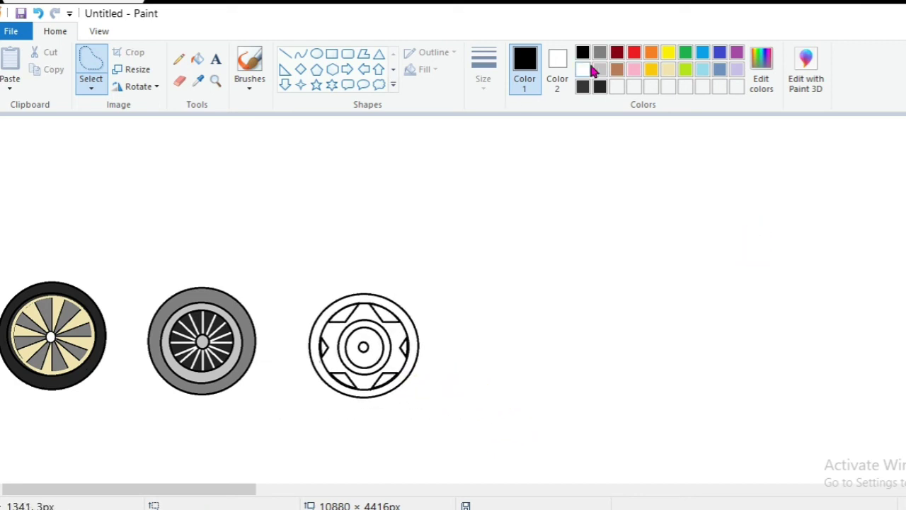
# Step: Fill the new wheel's outer ring, middle ring and hub with dark grey, and its star area with yellow
pyautogui.click(198, 58)
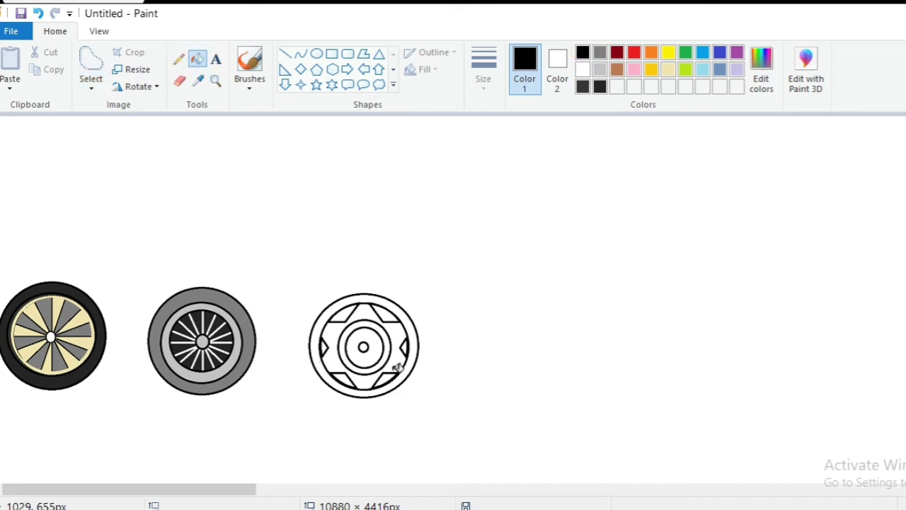
pyautogui.click(320, 347)
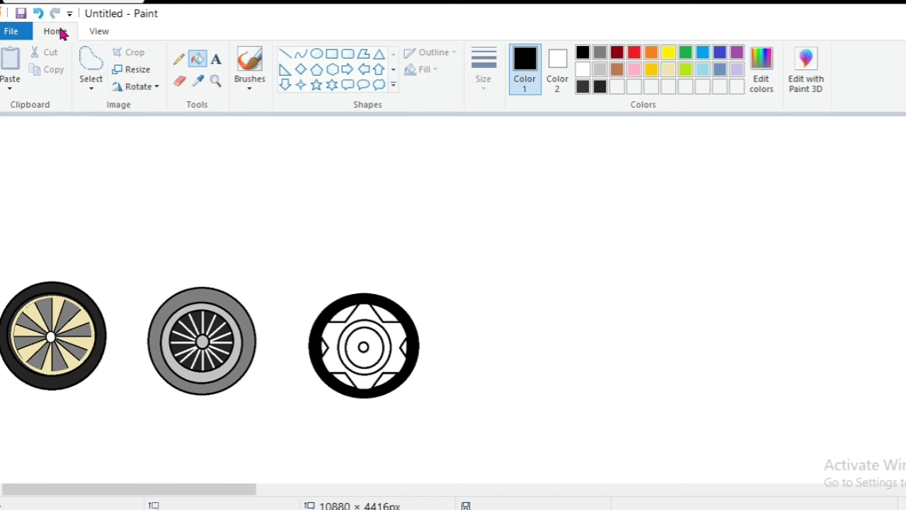
pyautogui.click(38, 12)
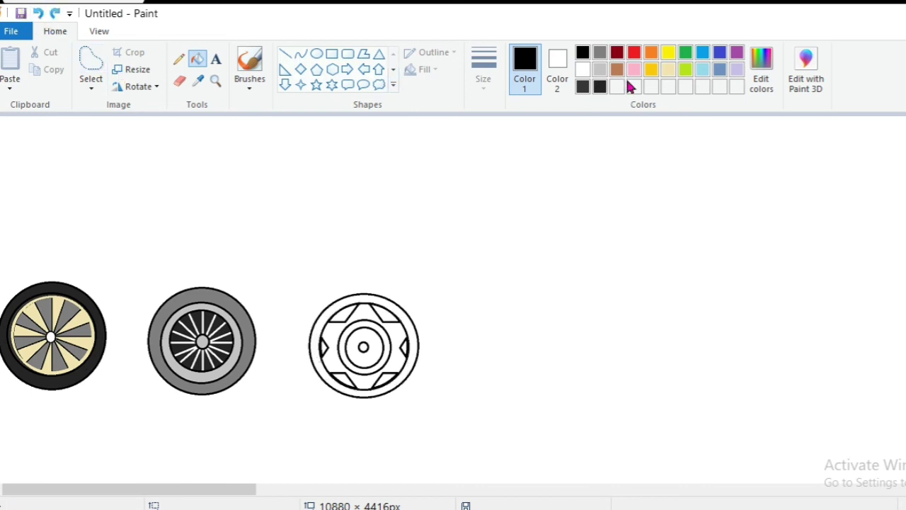
pyautogui.click(598, 57)
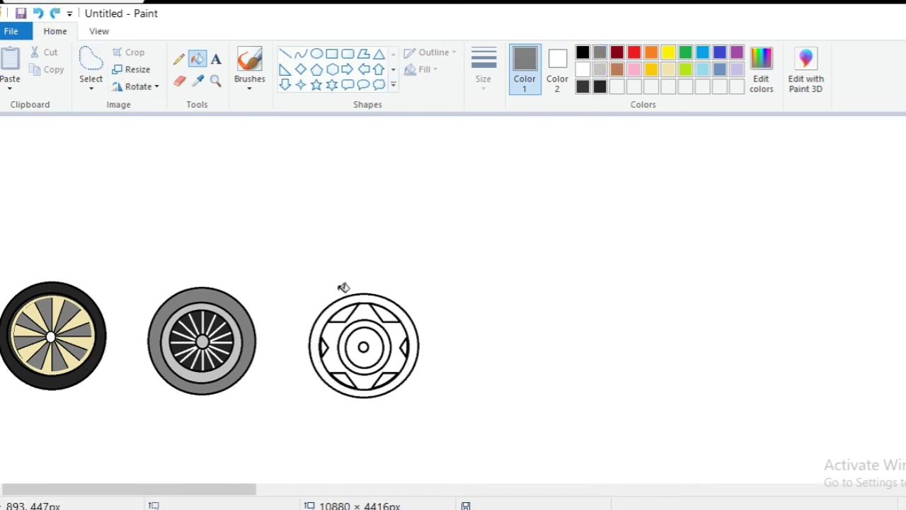
pyautogui.click(323, 330)
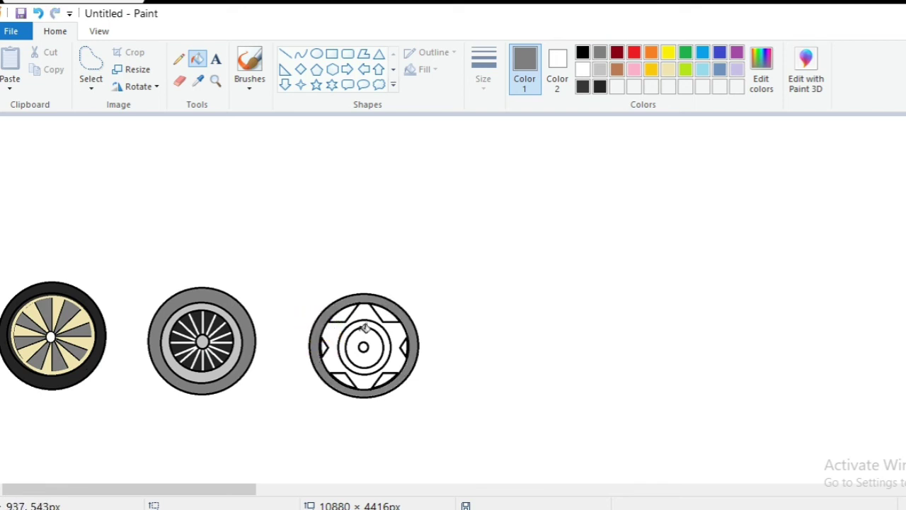
pyautogui.click(364, 346)
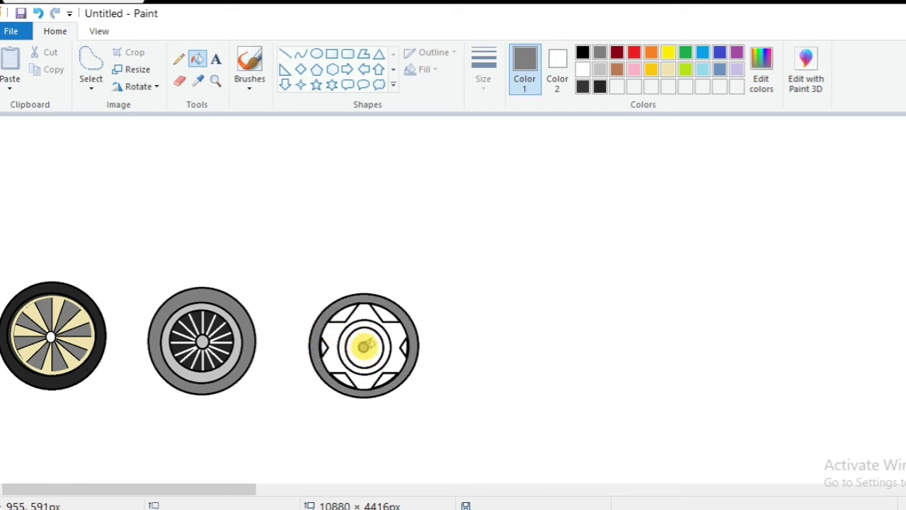
pyautogui.click(377, 324)
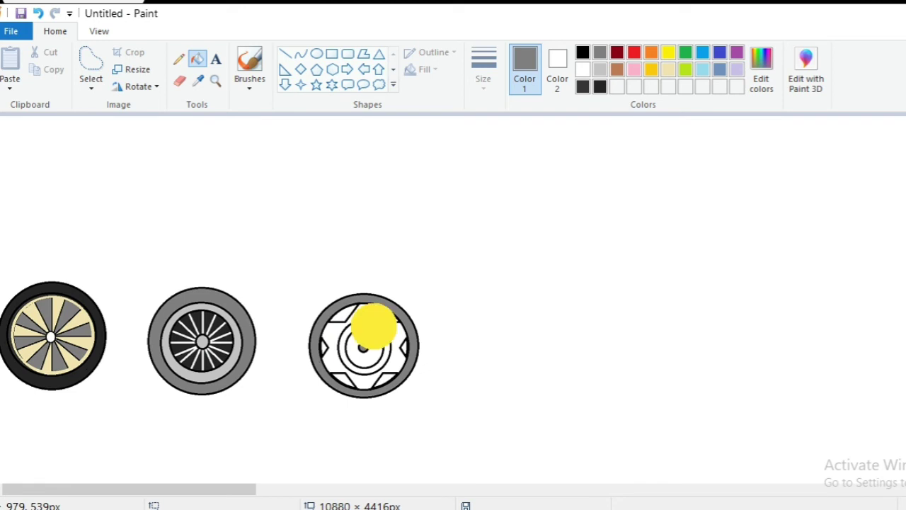
pyautogui.click(667, 55)
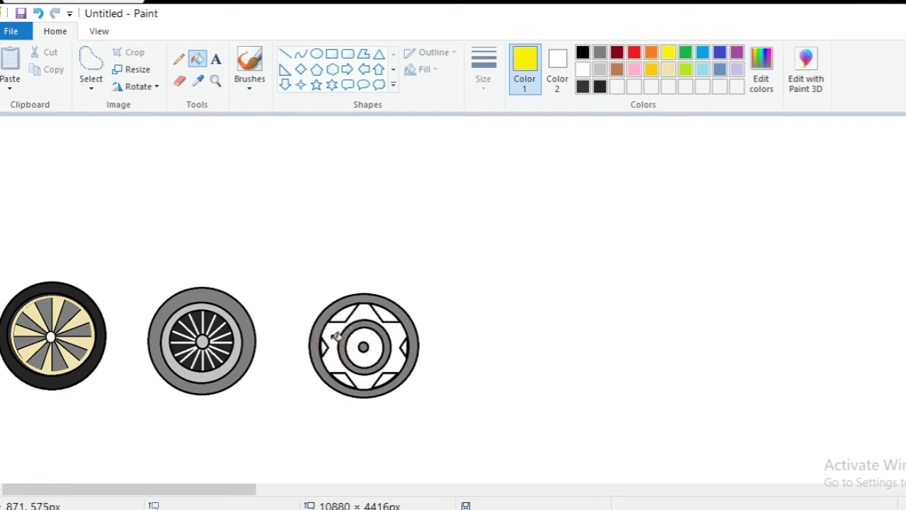
pyautogui.click(336, 336)
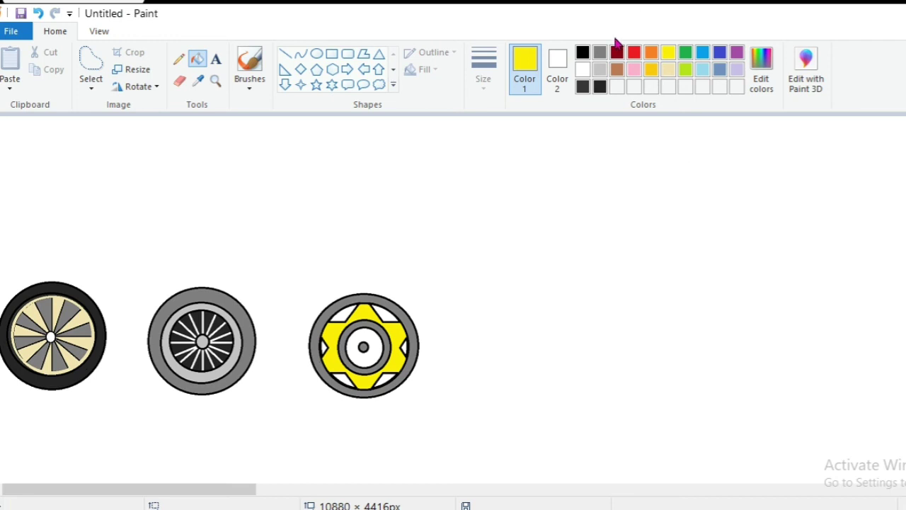
# Step: Fill the six gaps between the points of the third wheel's yellow star with black
pyautogui.click(583, 54)
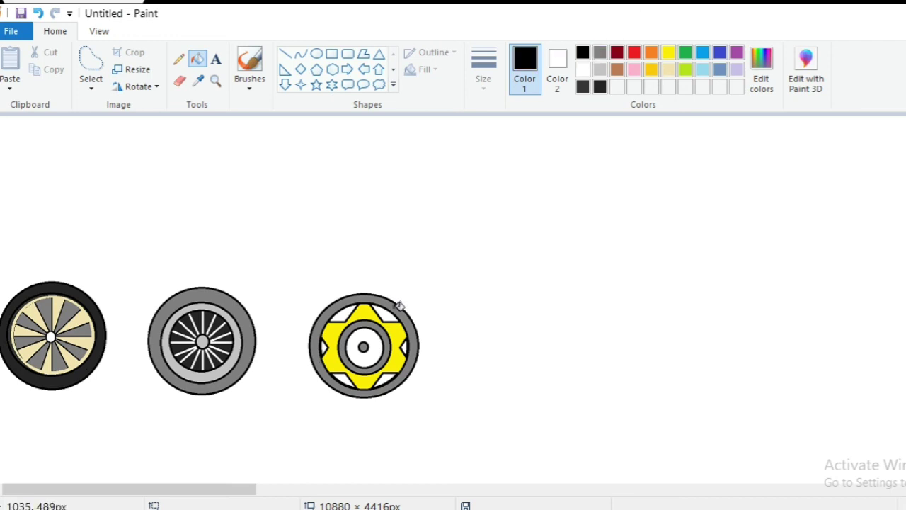
pyautogui.click(375, 314)
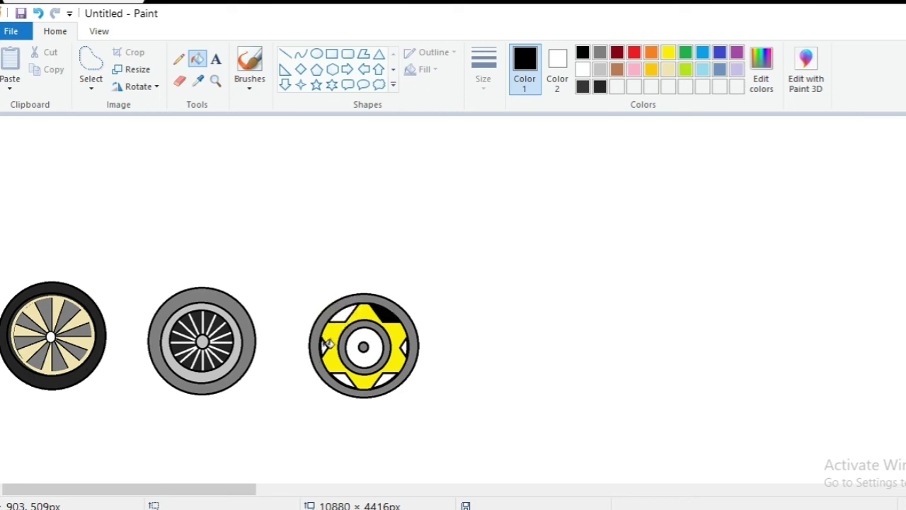
pyautogui.click(342, 316)
pyautogui.click(344, 376)
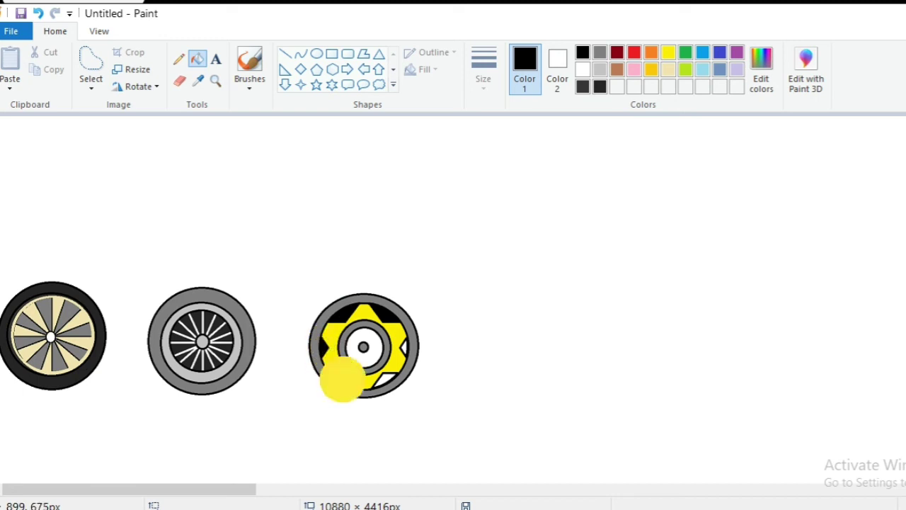
pyautogui.click(387, 375)
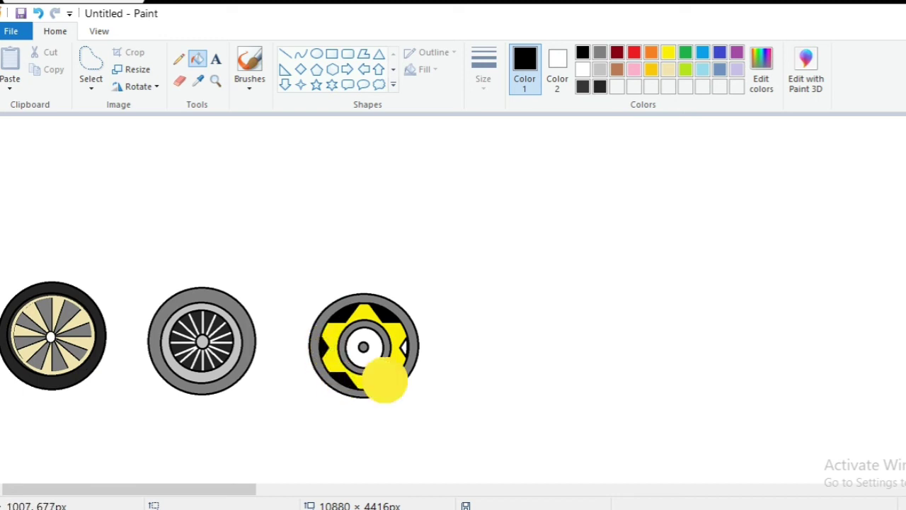
pyautogui.click(409, 347)
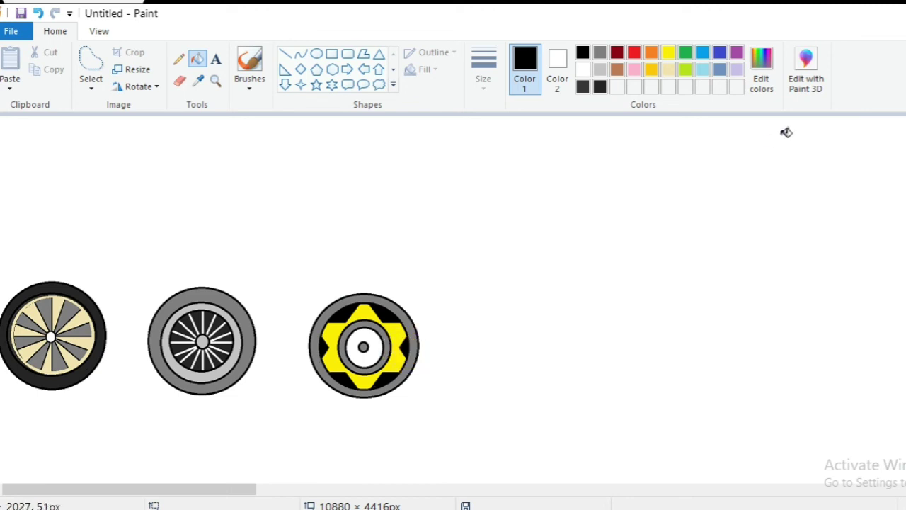
pyautogui.click(599, 54)
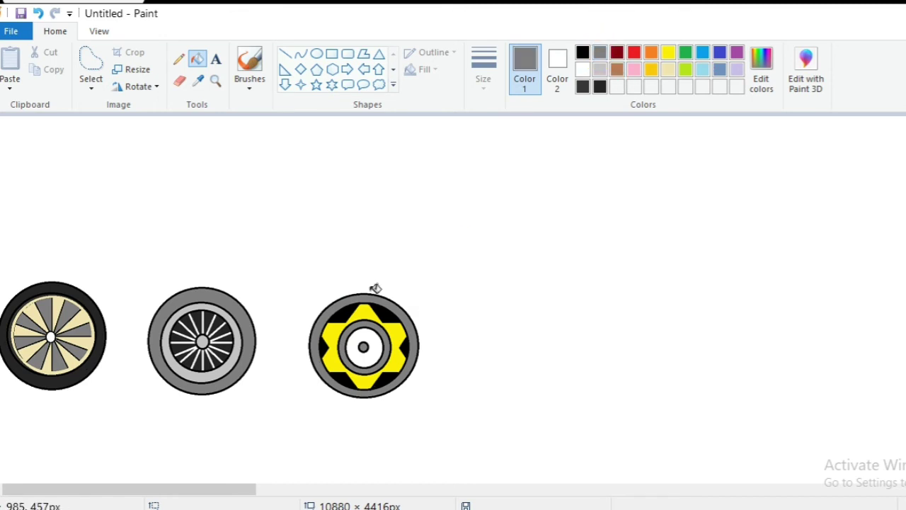
pyautogui.click(342, 335)
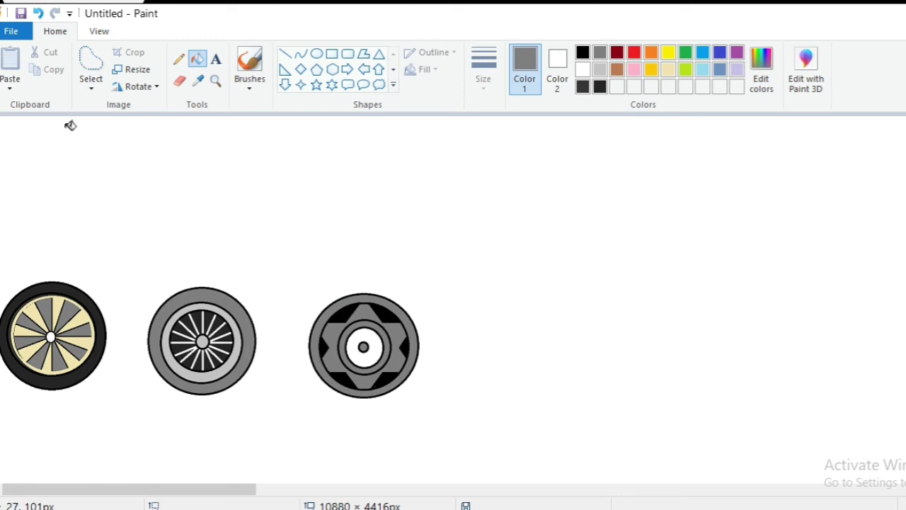
pyautogui.click(39, 13)
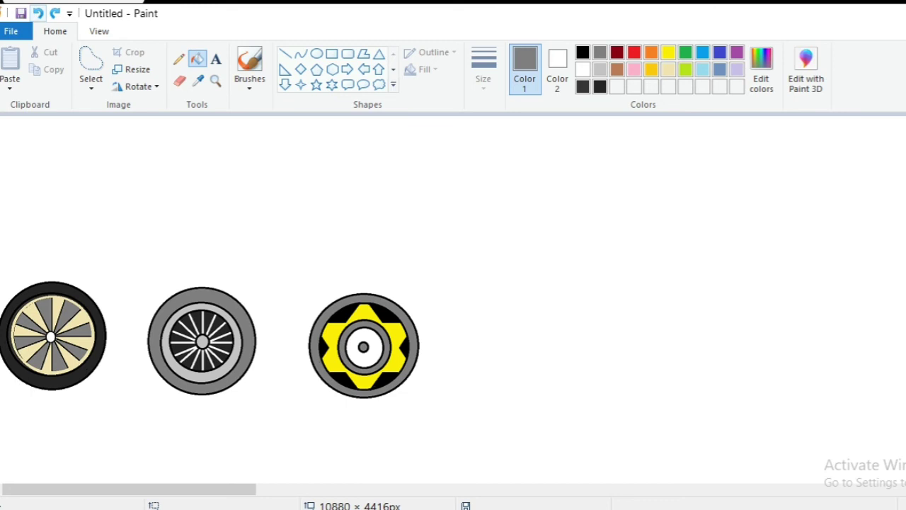
# Step: Recolour the third wheel's star area with light grey
pyautogui.click(602, 71)
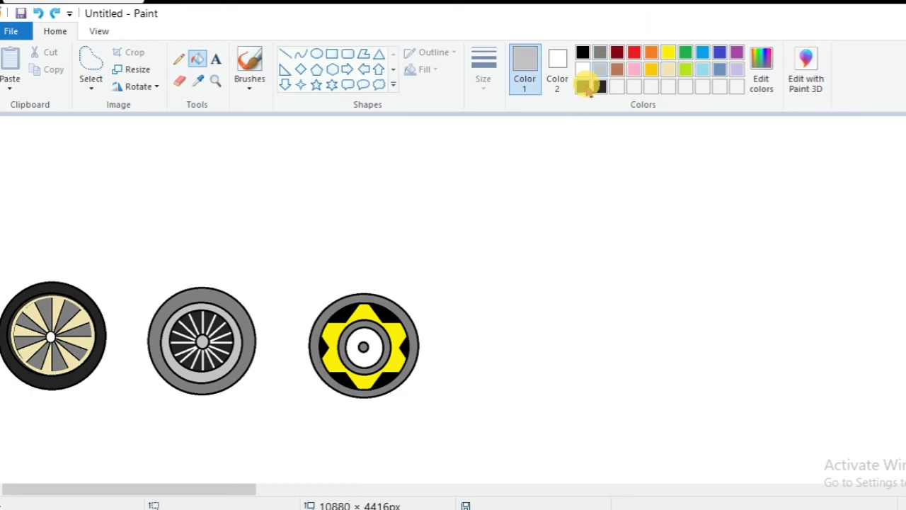
pyautogui.click(333, 347)
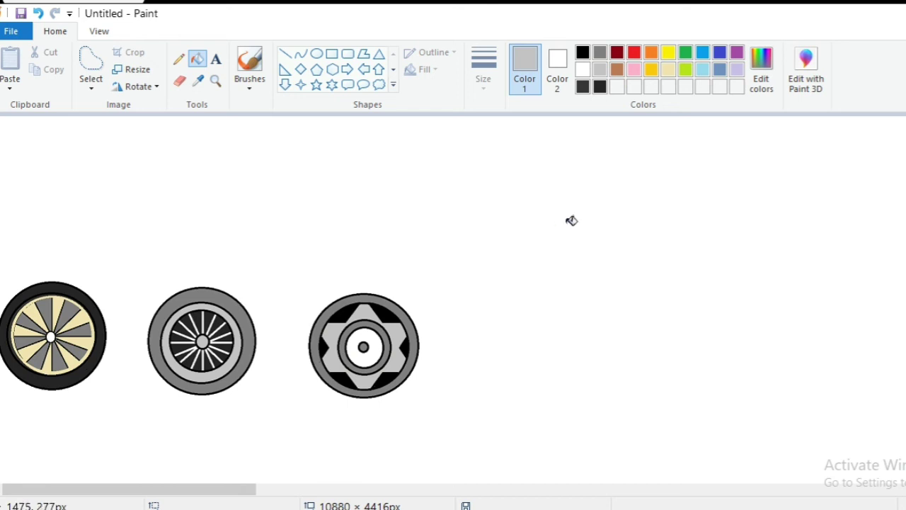
# Step: Open the custom colour editor
pyautogui.click(760, 69)
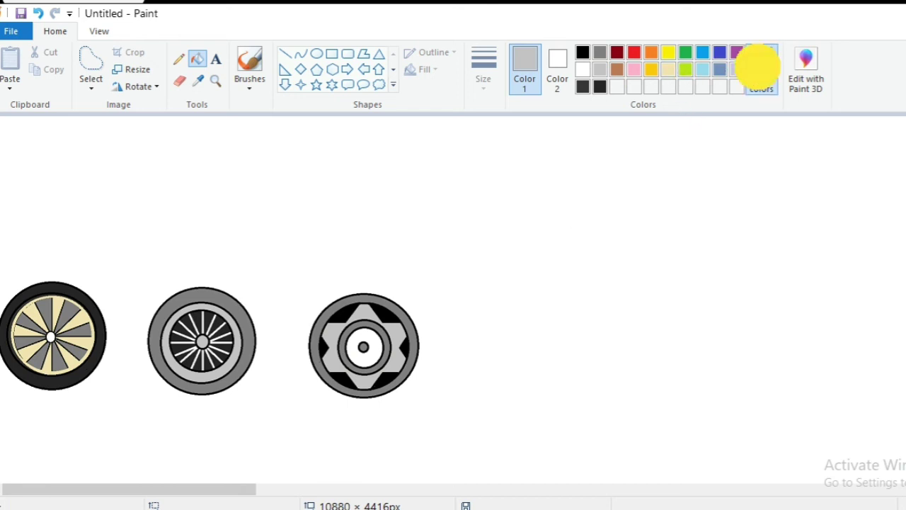